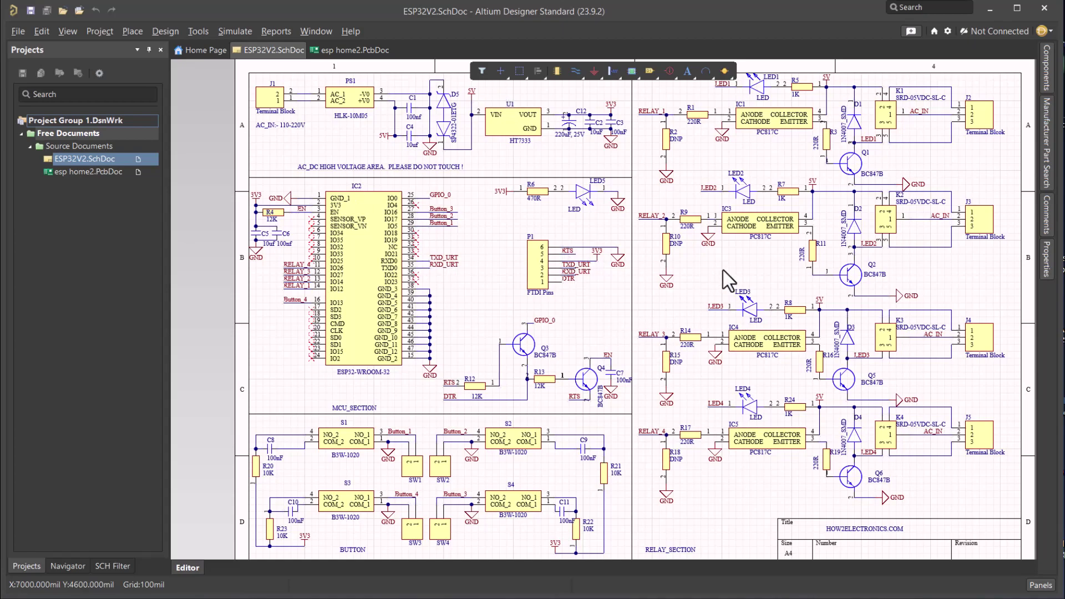
Inspect the HLK-10M05 power module PS1 and the HT7333 regulator U1 on the schematic.
{"action": "scroll", "coordinate": [652, 300], "scroll_direction": "down", "scroll_amount": 2}
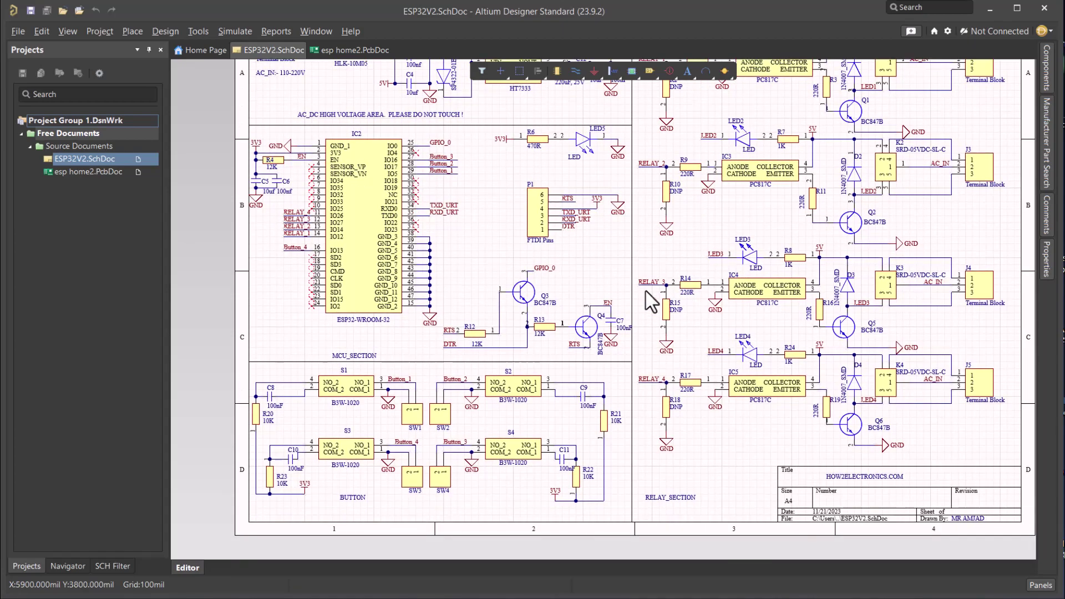
{"action": "scroll", "coordinate": [511, 417], "scroll_direction": "up", "scroll_amount": 2, "text": "ctrl"}
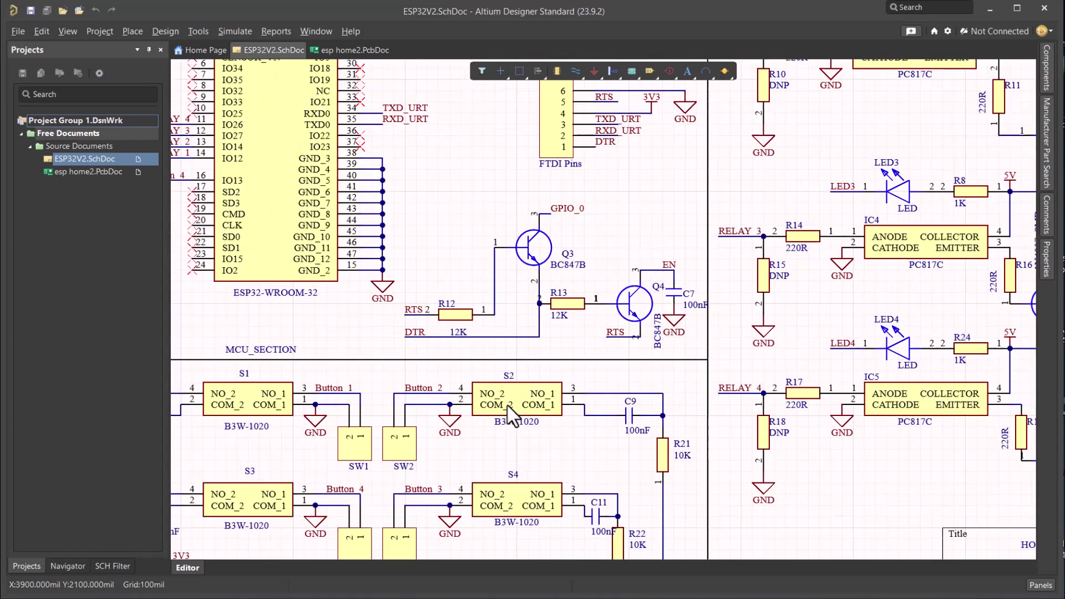
{"action": "scroll", "coordinate": [511, 417], "scroll_direction": "up", "scroll_amount": 3}
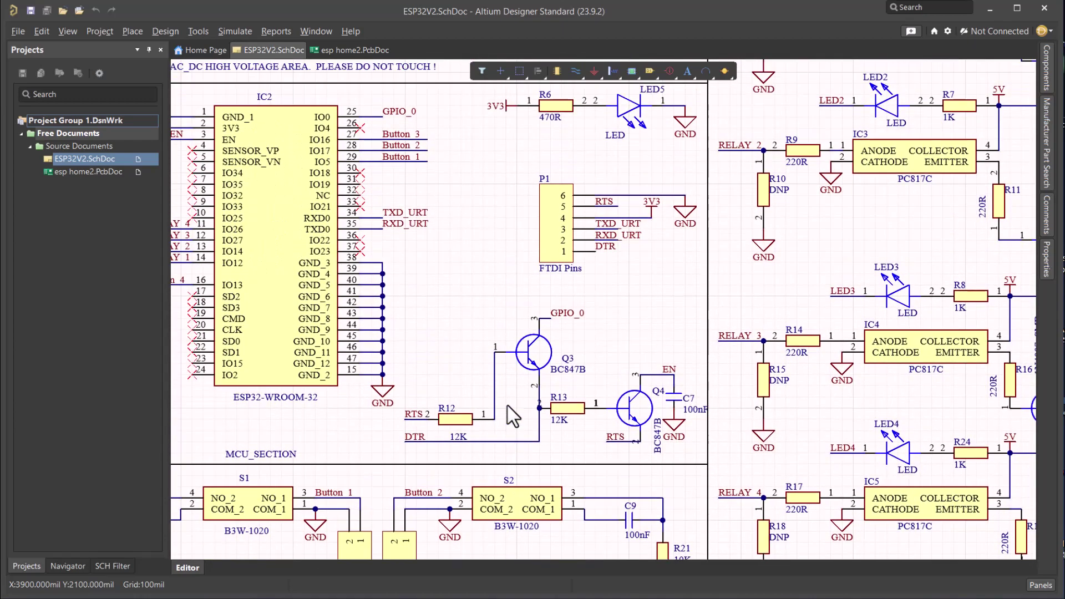
{"action": "scroll", "coordinate": [514, 416], "scroll_direction": "up", "scroll_amount": 2}
{"action": "scroll", "coordinate": [513, 417], "scroll_direction": "up", "scroll_amount": 4}
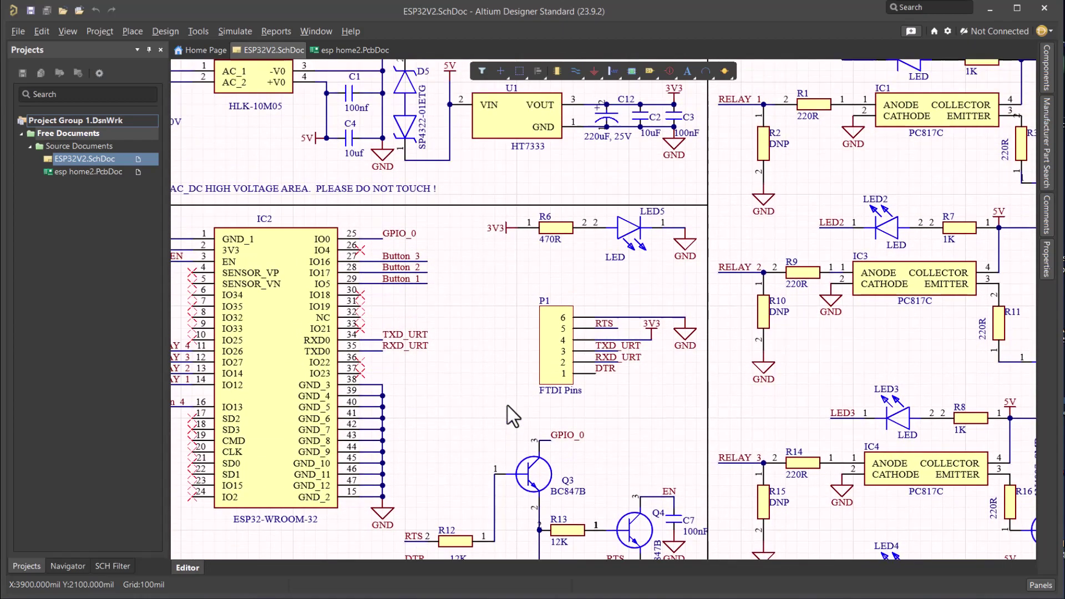
{"action": "scroll", "coordinate": [512, 416], "scroll_direction": "up", "scroll_amount": 2}
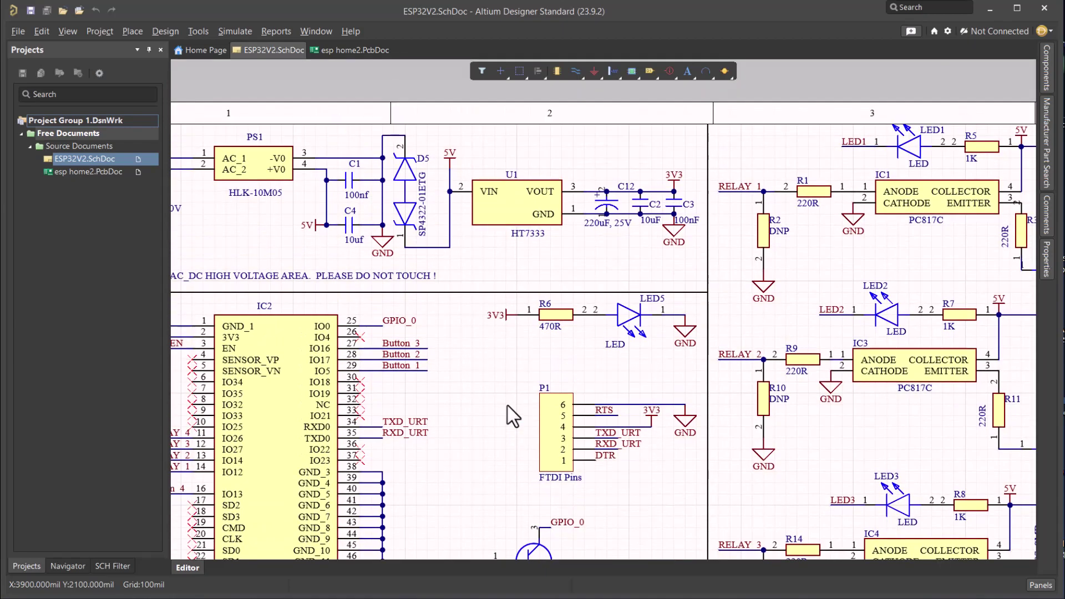
{"action": "scroll", "coordinate": [509, 411], "scroll_direction": "down", "scroll_amount": 3, "text": "ctrl"}
{"action": "scroll", "coordinate": [528, 409], "scroll_direction": "up", "scroll_amount": 1, "text": "ctrl"}
{"action": "scroll", "coordinate": [430, 218], "scroll_direction": "up", "scroll_amount": 3, "text": "ctrl"}
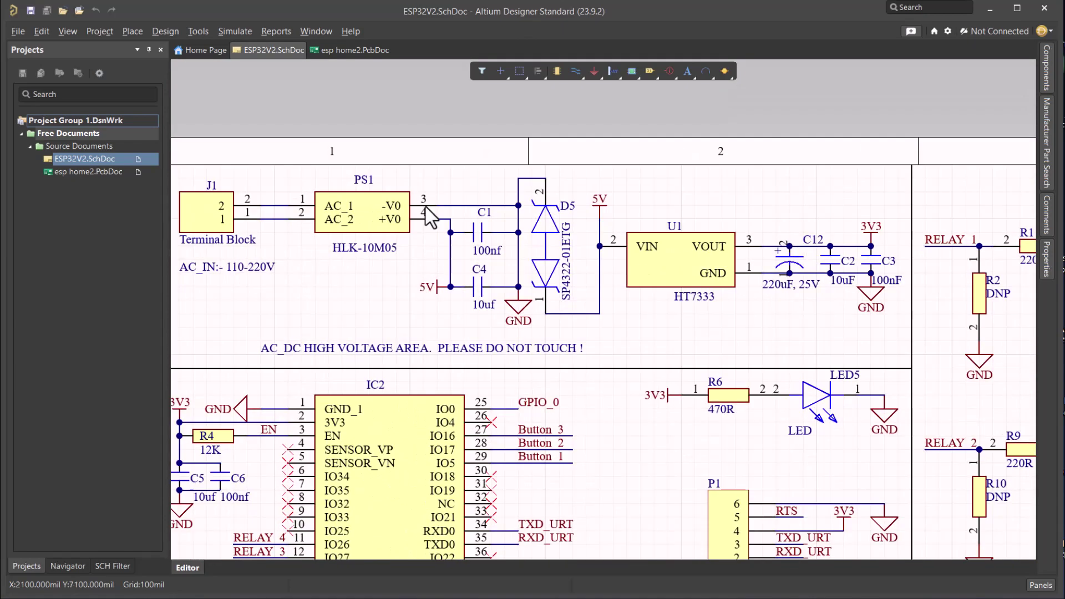
{"action": "left_click", "coordinate": [381, 212]}
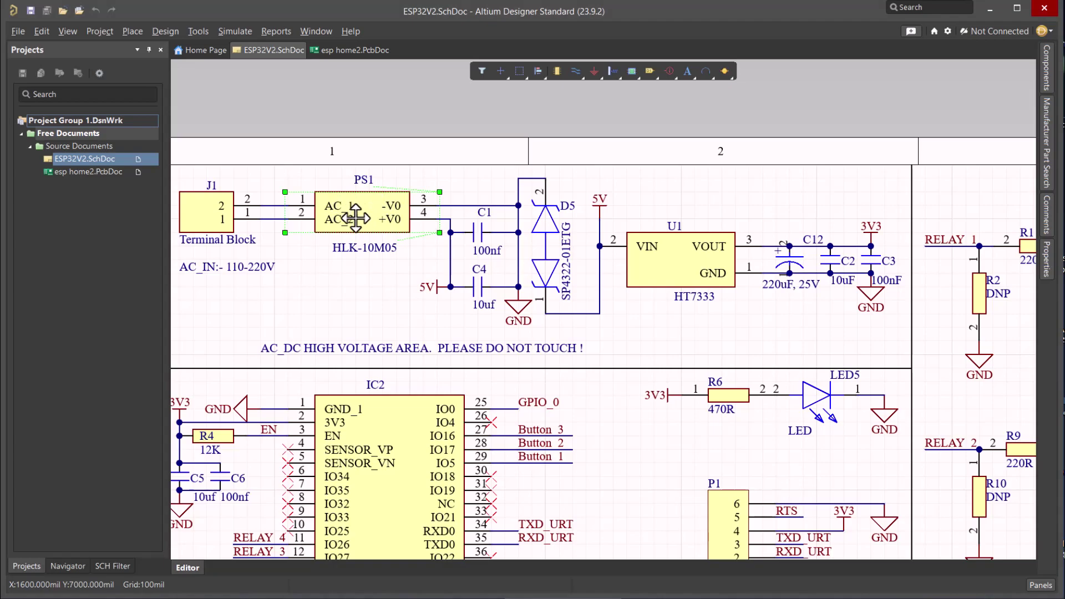
{"action": "scroll", "coordinate": [370, 225], "scroll_direction": "down", "scroll_amount": 3}
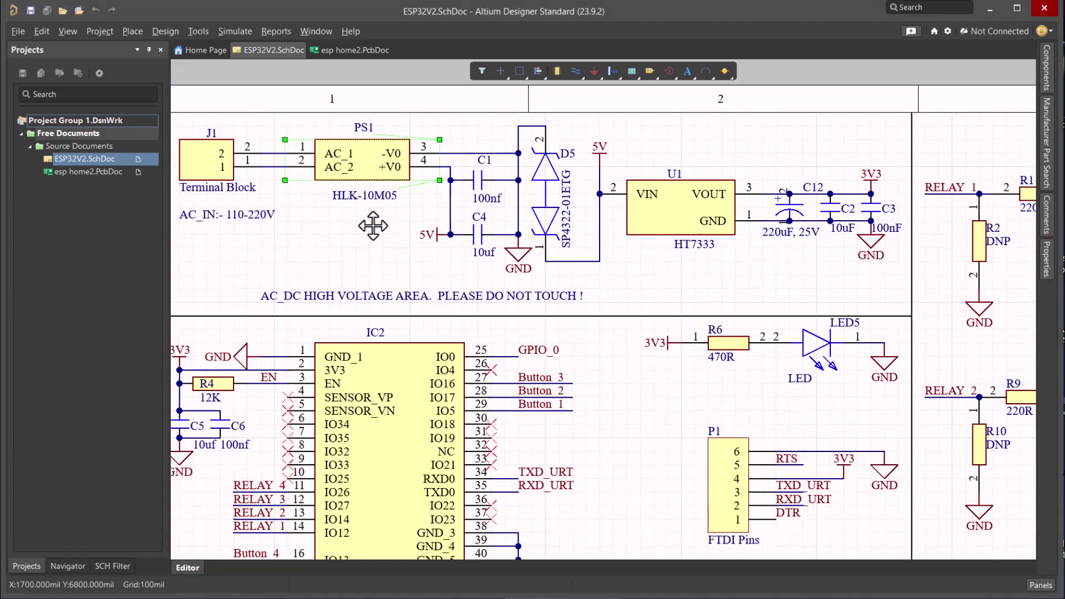
{"action": "left_click", "coordinate": [691, 223]}
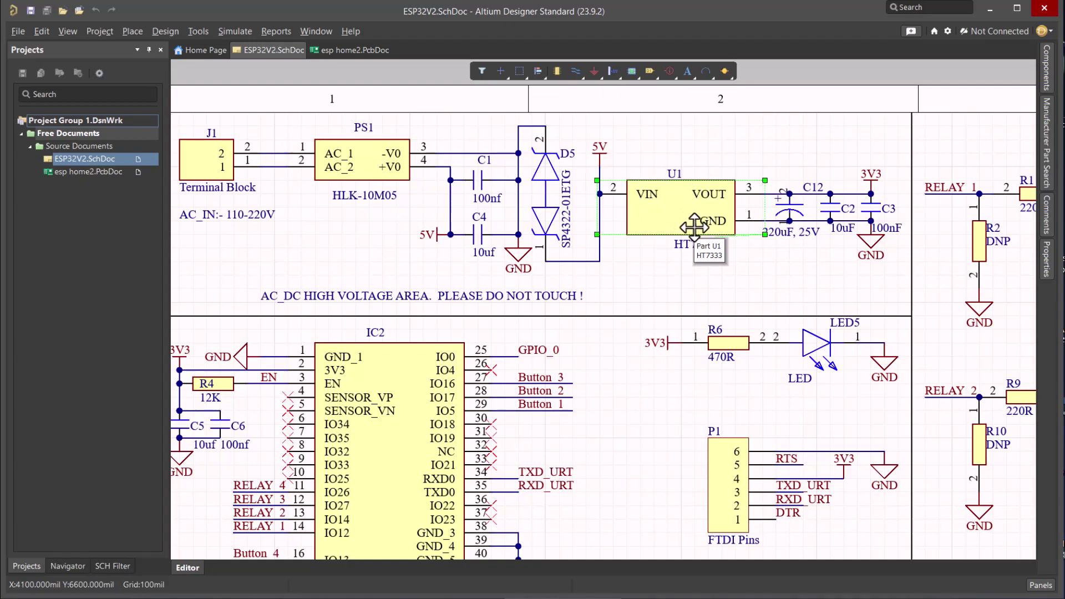
Inspect the IC3 and IC4 optocouplers, then bring up the esp home2 PCB layout.
{"action": "scroll", "coordinate": [695, 226], "scroll_direction": "down", "scroll_amount": 6}
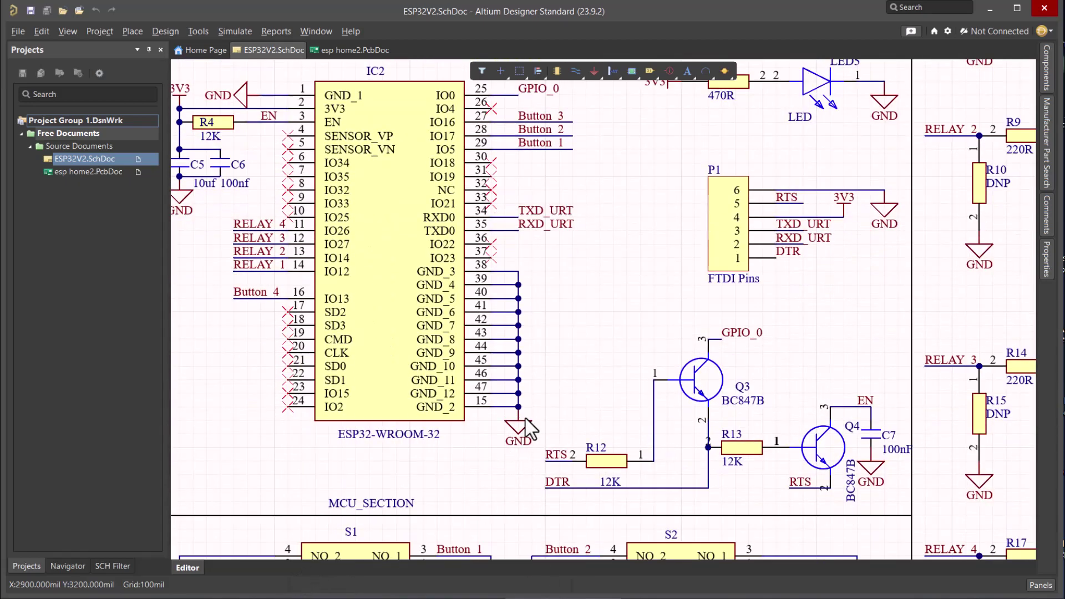
{"action": "scroll", "coordinate": [500, 410], "scroll_direction": "down", "scroll_amount": 4, "text": "ctrl"}
{"action": "scroll", "coordinate": [882, 295], "scroll_direction": "up", "scroll_amount": 3, "text": "ctrl"}
{"action": "scroll", "coordinate": [890, 289], "scroll_direction": "up", "scroll_amount": 1, "text": "ctrl"}
{"action": "left_click", "coordinate": [638, 278]}
{"action": "left_click", "coordinate": [630, 453]}
{"action": "scroll", "coordinate": [802, 389], "scroll_direction": "down", "scroll_amount": 2}
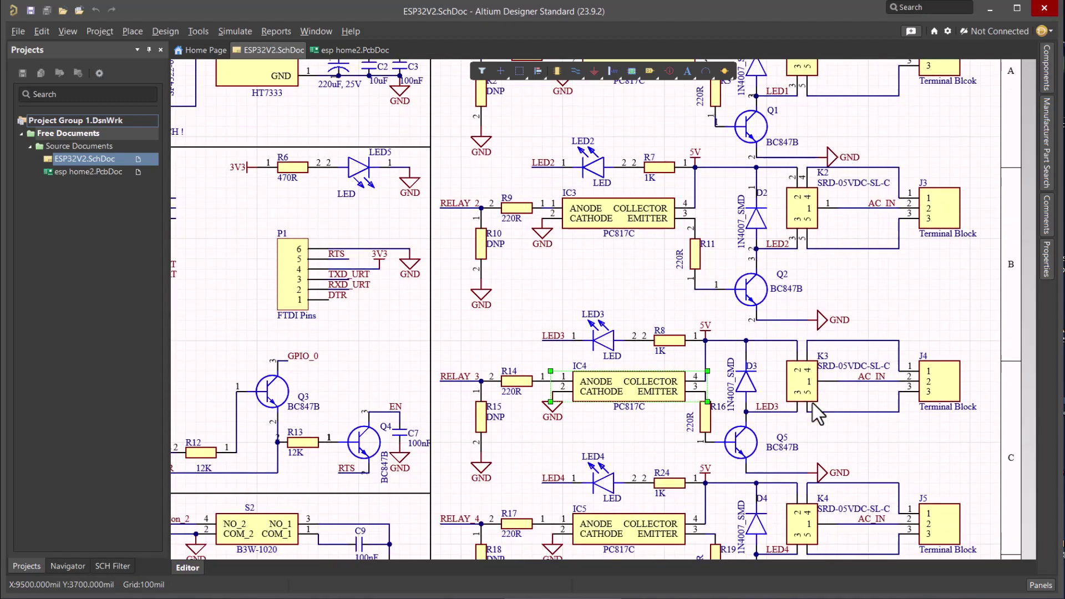
{"action": "scroll", "coordinate": [816, 414], "scroll_direction": "down", "scroll_amount": 2}
{"action": "scroll", "coordinate": [815, 413], "scroll_direction": "down", "scroll_amount": 3, "text": "ctrl"}
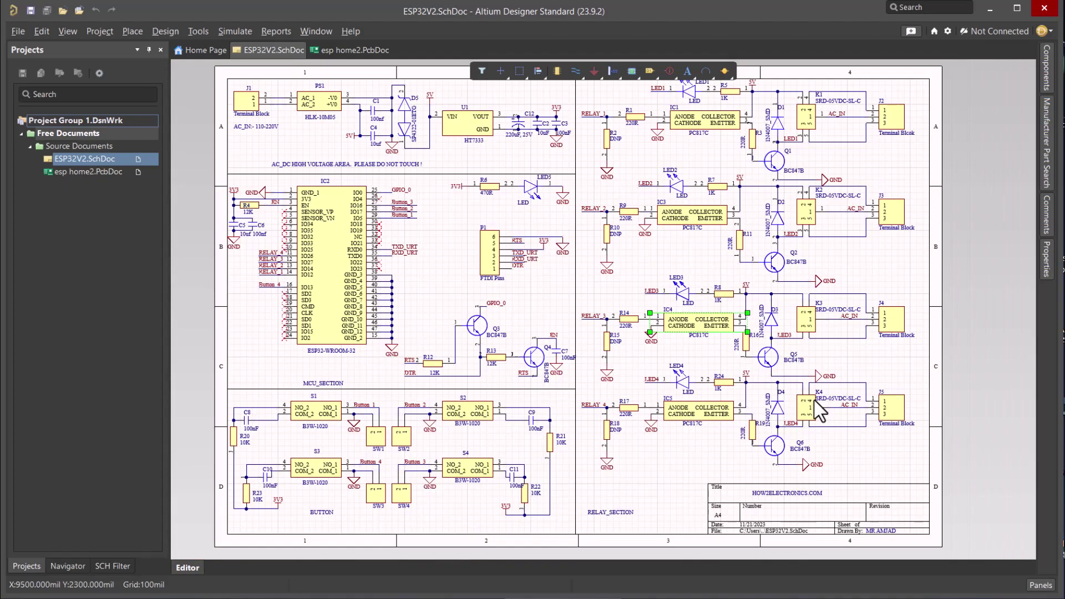
{"action": "scroll", "coordinate": [439, 383], "scroll_direction": "up", "scroll_amount": 1, "text": "ctrl"}
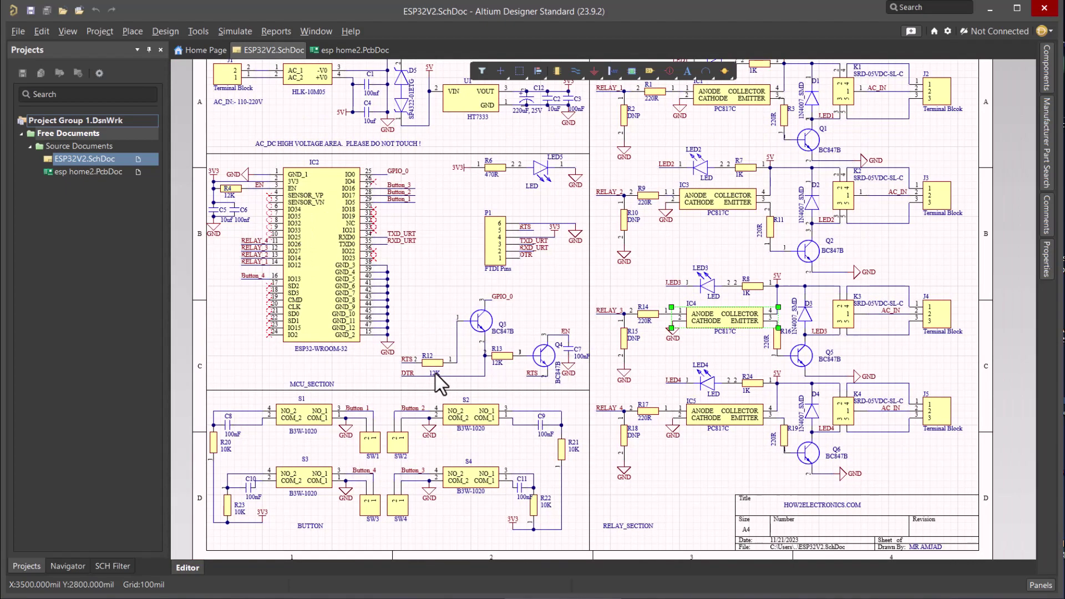
{"action": "left_click", "coordinate": [350, 50]}
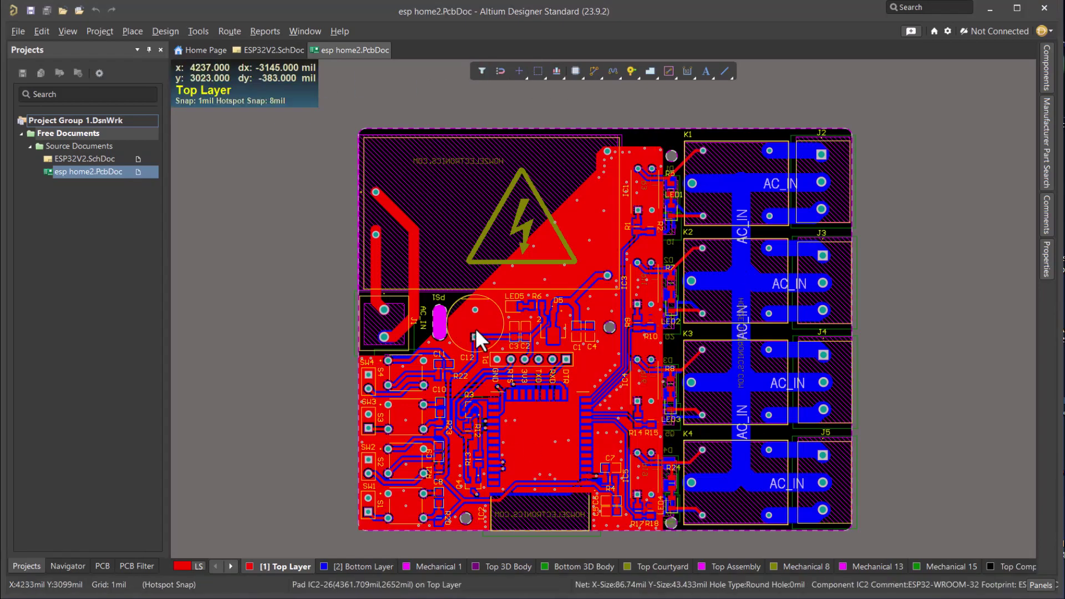
Switch the esp home2 board to 3D view and orbit it to see the mounted parts.
{"action": "scroll", "coordinate": [652, 427], "scroll_direction": "up", "scroll_amount": 2, "text": "ctrl"}
{"action": "scroll", "coordinate": [652, 427], "scroll_direction": "down", "scroll_amount": 2, "text": "ctrl"}
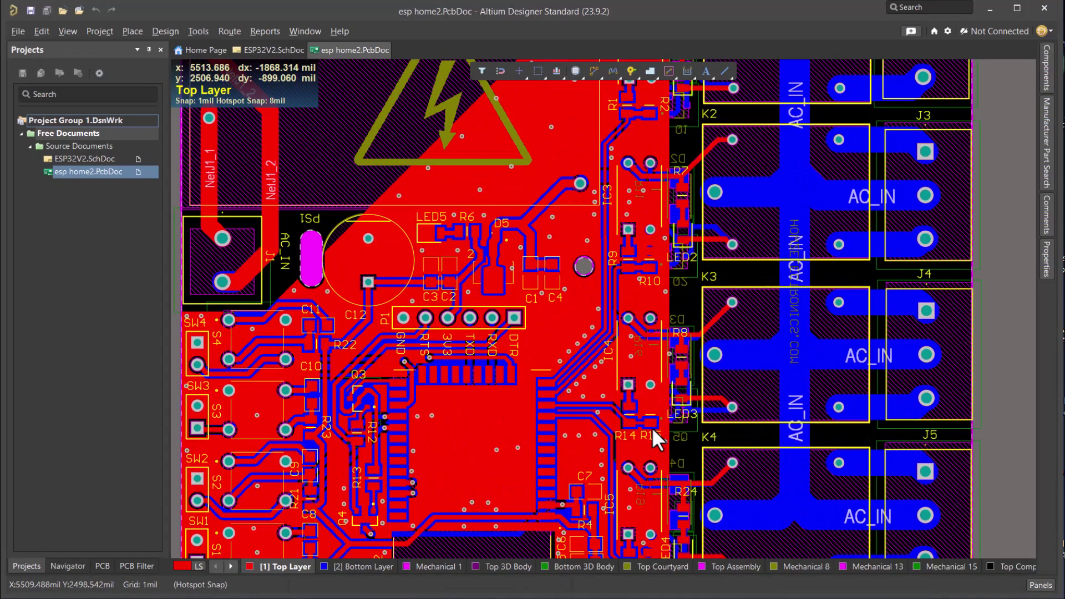
{"action": "scroll", "coordinate": [637, 339], "scroll_direction": "up", "scroll_amount": 1, "text": "ctrl"}
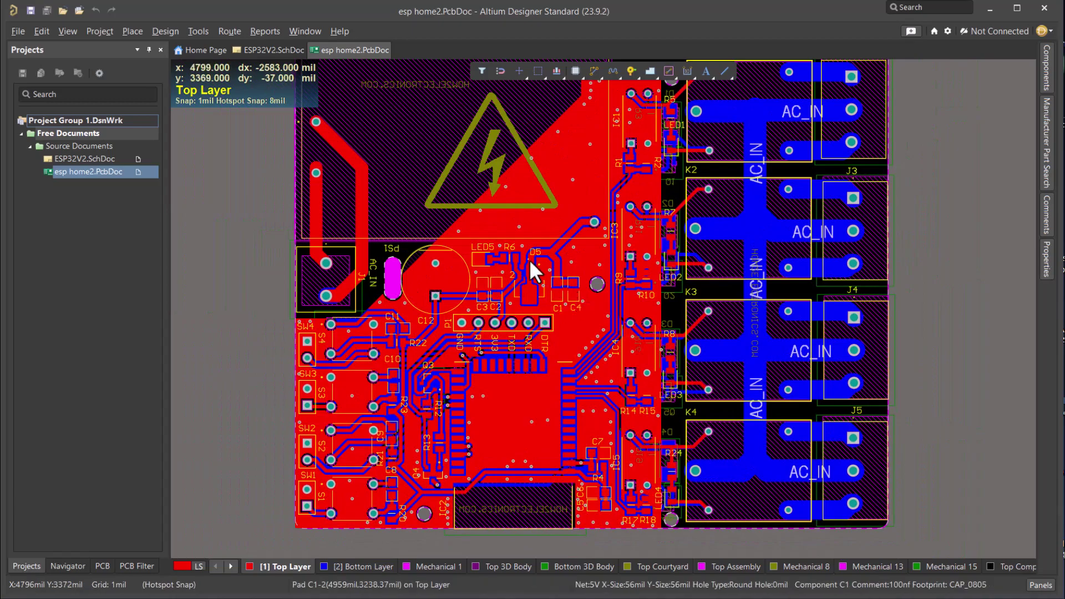
{"action": "key", "text": "3"}
{"action": "key", "text": "shift"}
{"action": "right_click_drag", "start_coordinate": [844, 288], "coordinate": [918, 313], "text": "shift"}
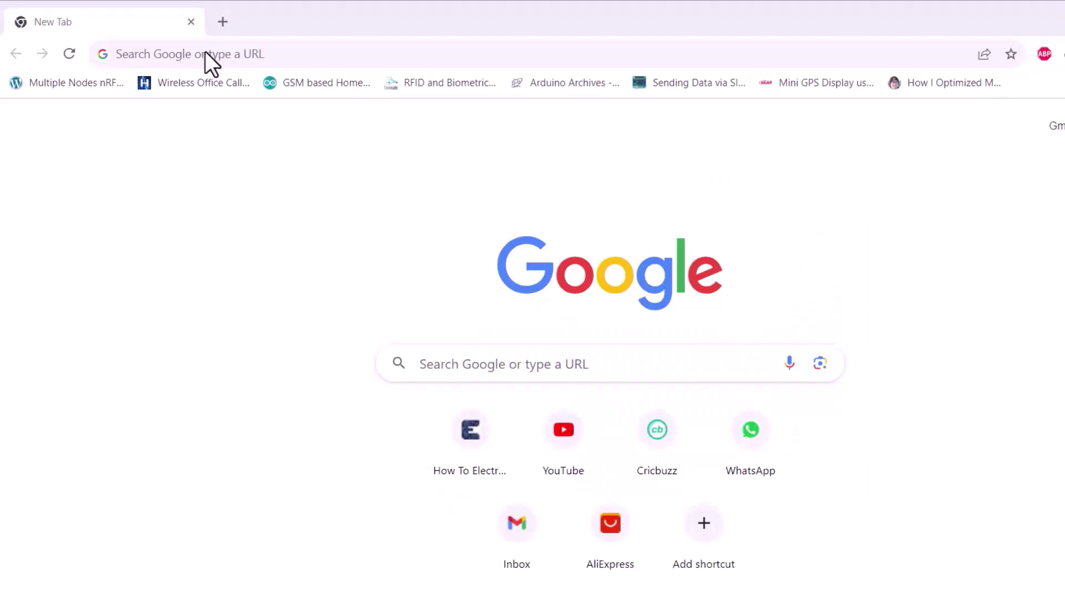
On PCBgogo, fill the quote form with a 30 × 40 mm board, quantity 5.
{"action": "left_click", "coordinate": [224, 55]}
{"action": "type", "text": "pcbgogo.com"}
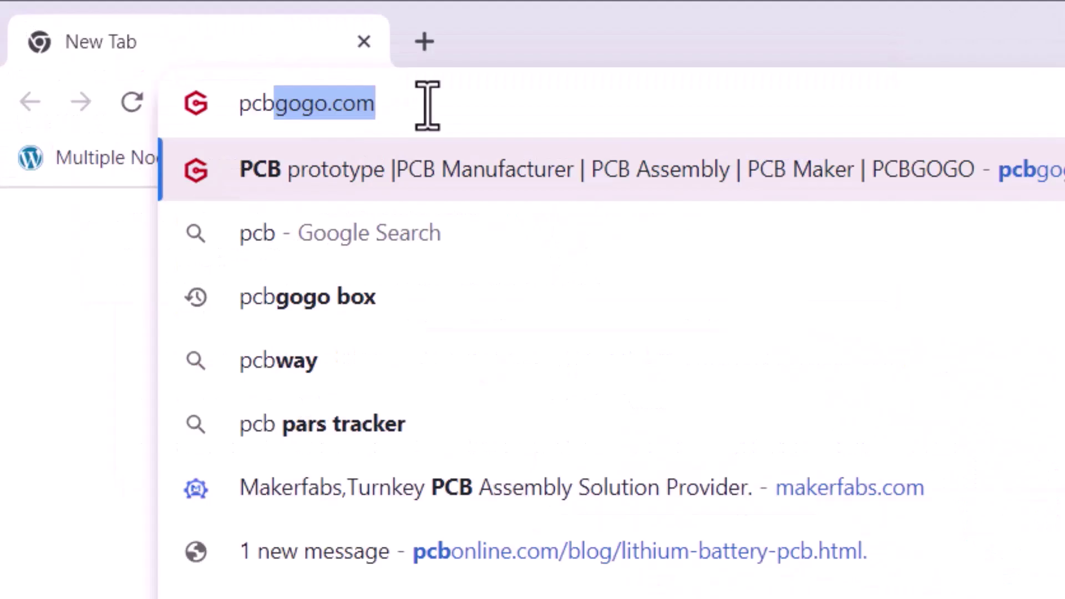
{"action": "key", "text": "Return"}
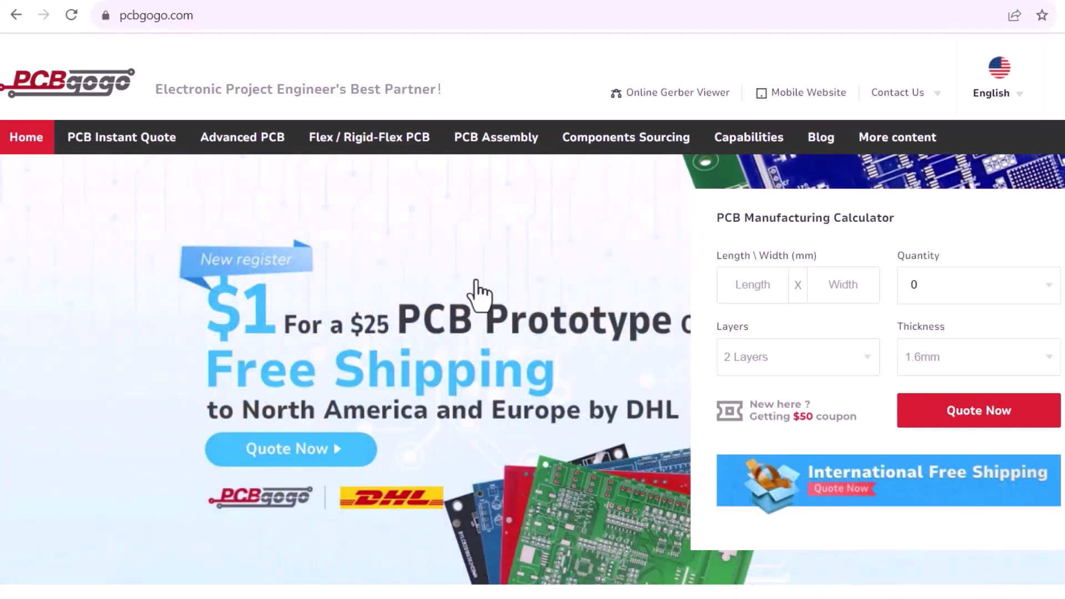
{"action": "left_click", "coordinate": [962, 421]}
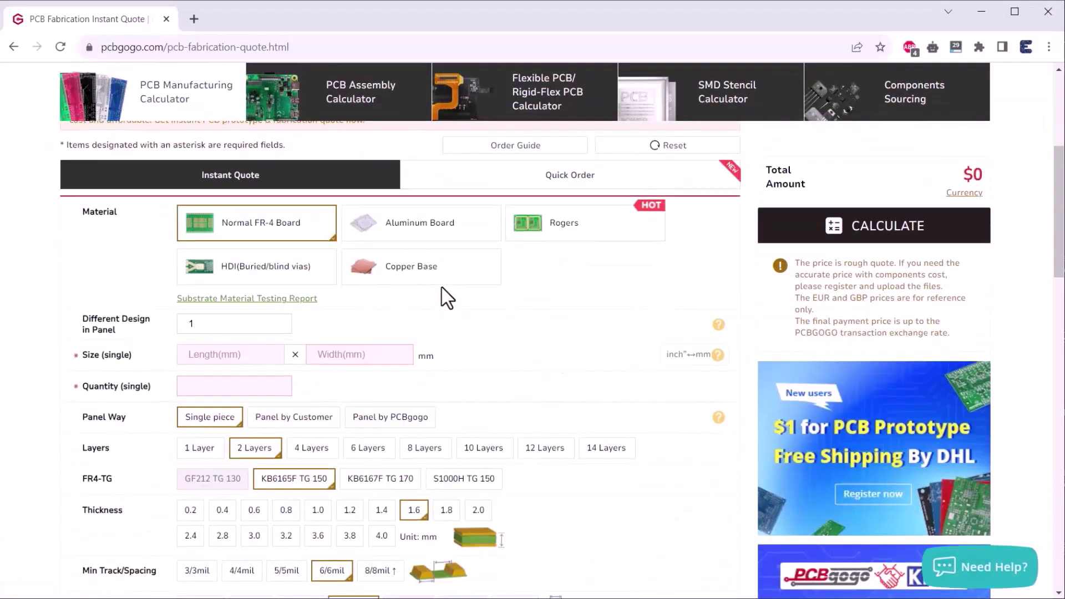
{"action": "left_click", "coordinate": [220, 500]}
{"action": "type", "text": "30"}
{"action": "left_click", "coordinate": [358, 502]}
{"action": "type", "text": "4"}
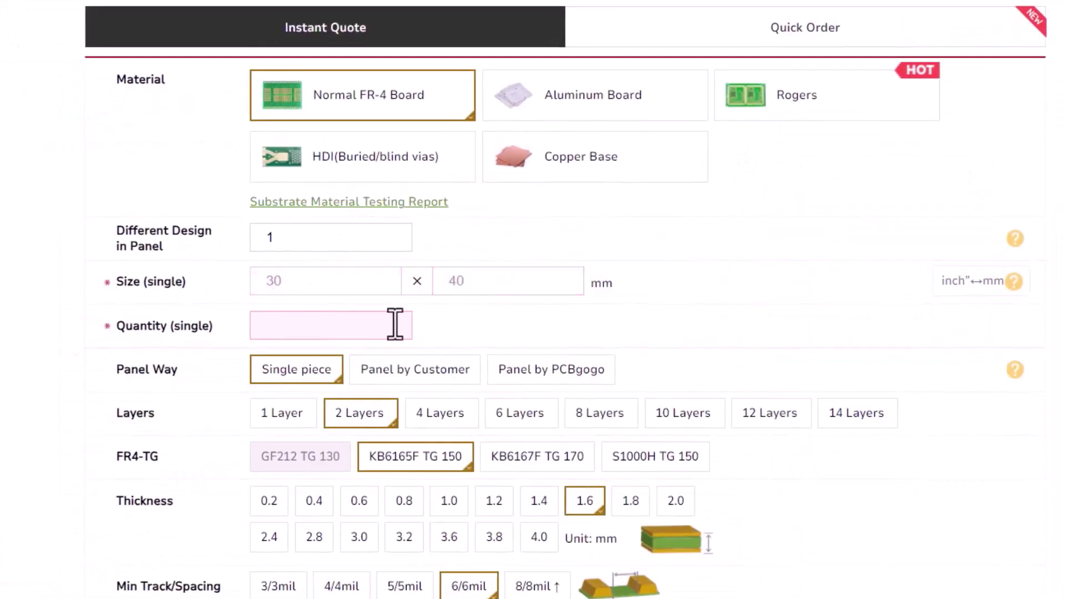
{"action": "type", "text": "0"}
{"action": "left_click", "coordinate": [381, 322]}
{"action": "left_click", "coordinate": [280, 367]}
Calculate the quote and review the PCB cost, shipping and $24.00 total.
{"action": "scroll", "coordinate": [756, 314], "scroll_direction": "down", "scroll_amount": 1}
{"action": "scroll", "coordinate": [756, 314], "scroll_direction": "down", "scroll_amount": 5}
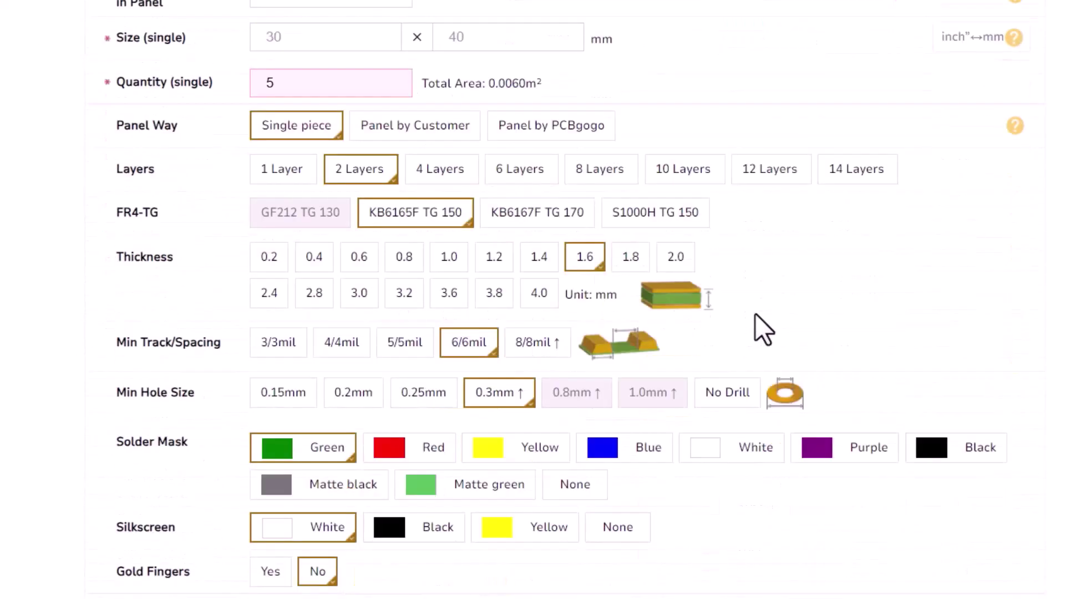
{"action": "scroll", "coordinate": [756, 314], "scroll_direction": "down", "scroll_amount": 4}
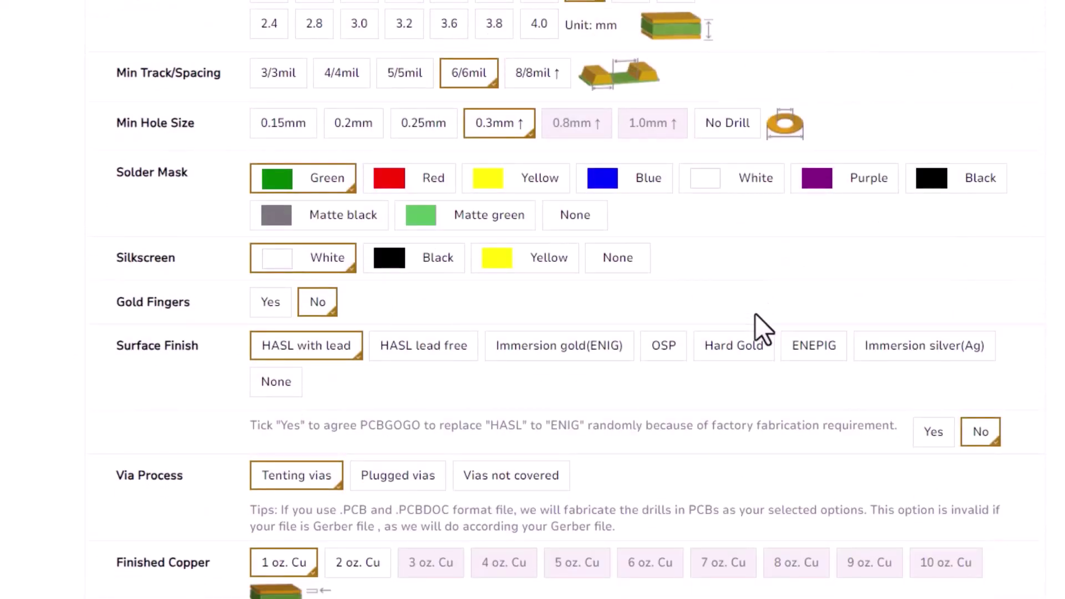
{"action": "scroll", "coordinate": [756, 314], "scroll_direction": "down", "scroll_amount": 4}
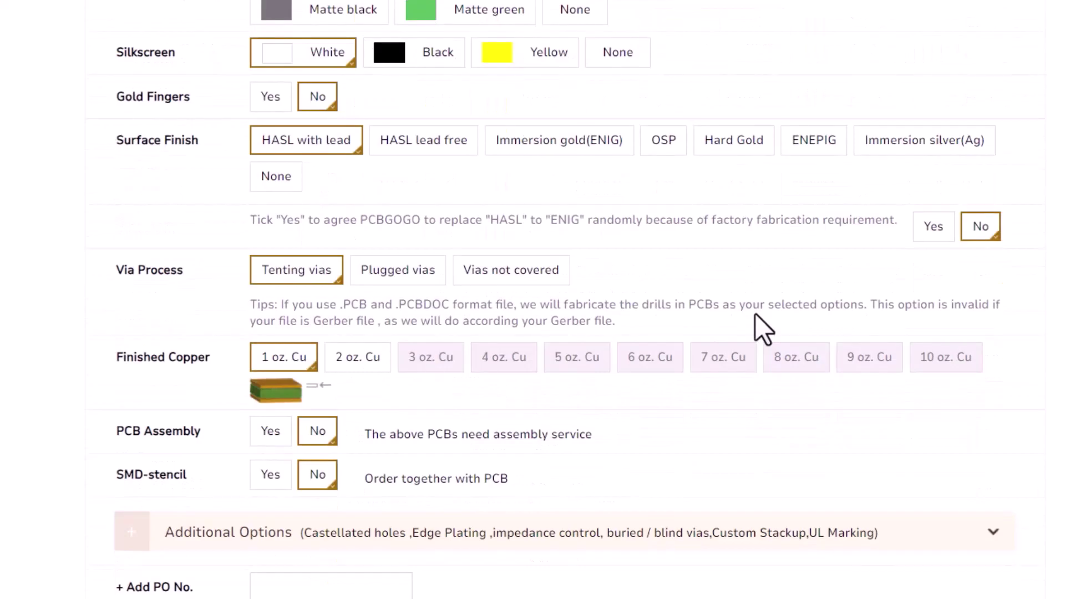
{"action": "scroll", "coordinate": [532, 399], "scroll_direction": "down", "scroll_amount": 6}
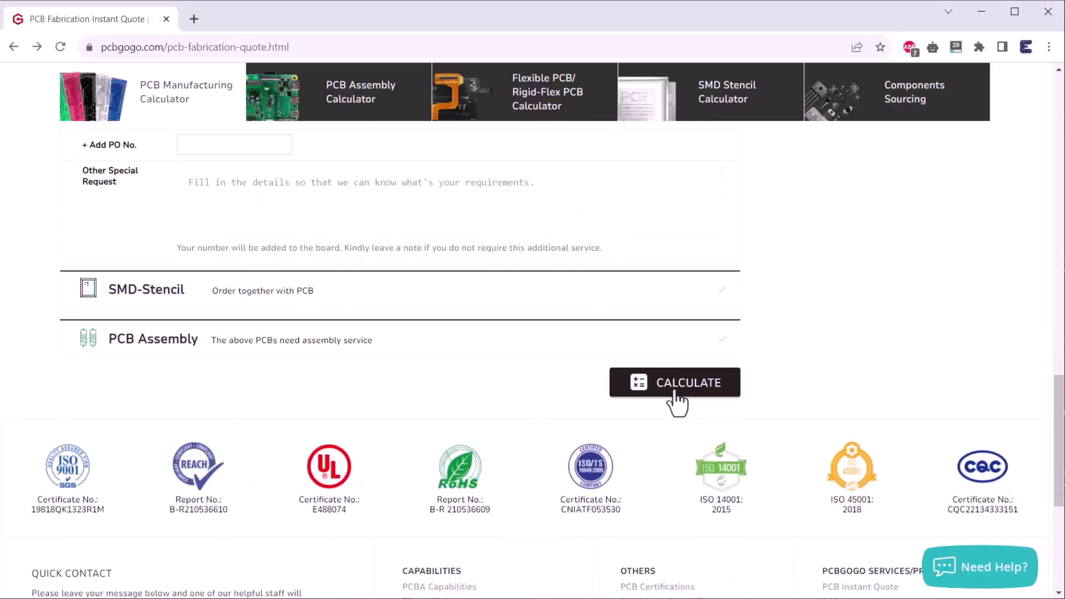
{"action": "left_click", "coordinate": [674, 391]}
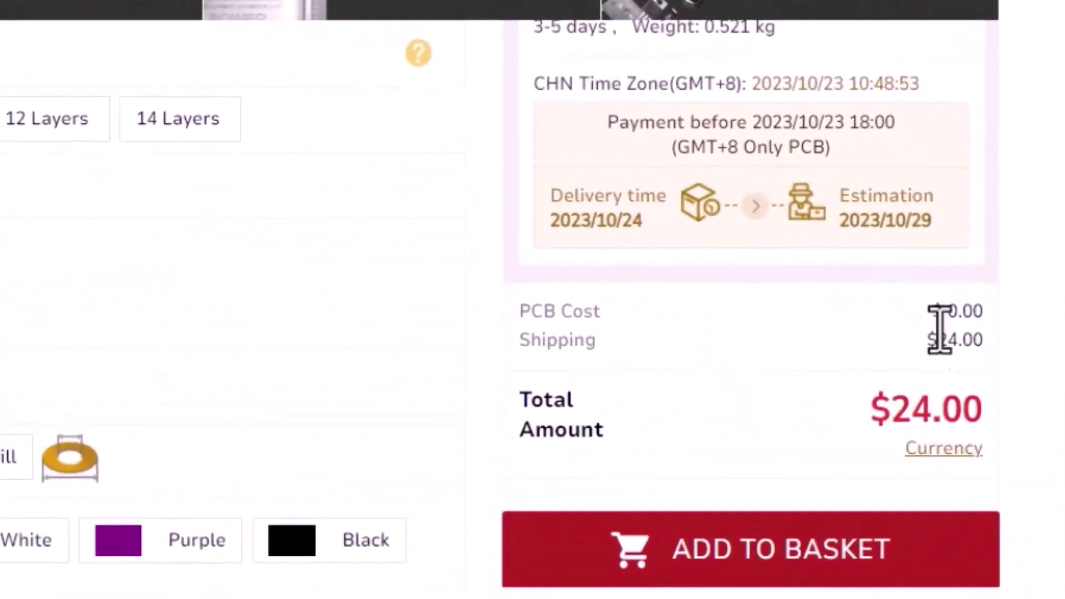
{"action": "left_click_drag", "start_coordinate": [935, 309], "coordinate": [988, 309]}
{"action": "left_click", "coordinate": [947, 311]}
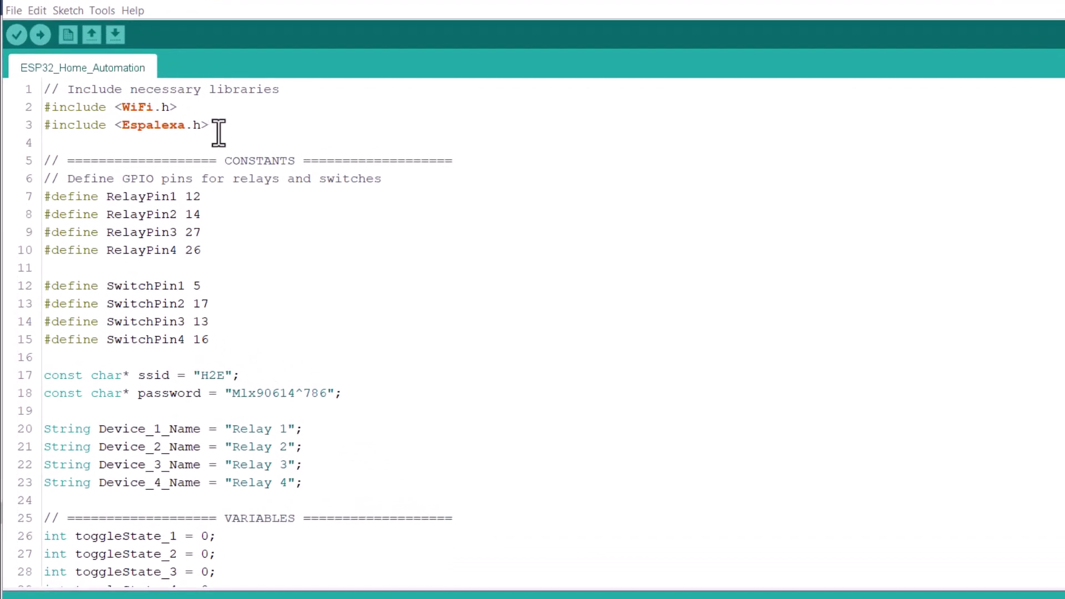
{"action": "left_click_drag", "start_coordinate": [226, 124], "coordinate": [45, 134]}
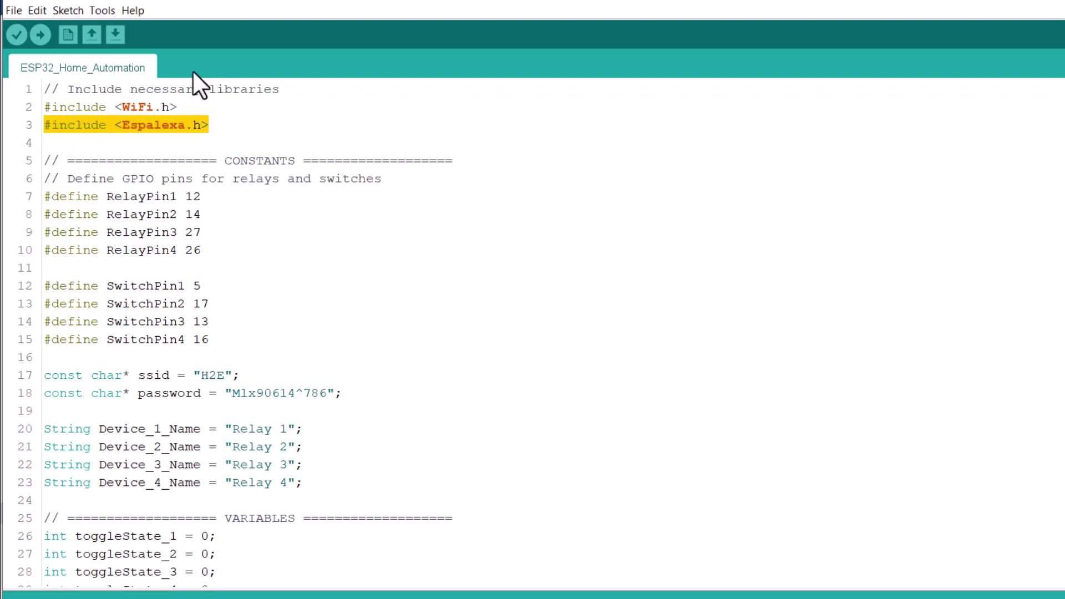
{"action": "left_click", "coordinate": [225, 121]}
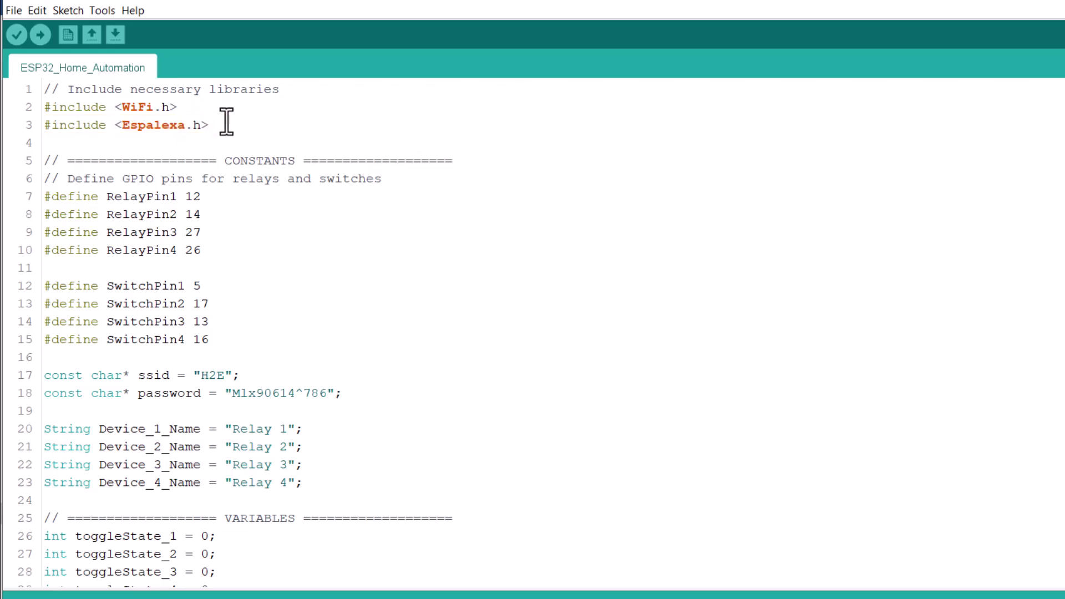
Scroll the Espalexa readme down to the table of supported device types.
{"action": "scroll", "coordinate": [226, 121], "scroll_direction": "down", "scroll_amount": 2}
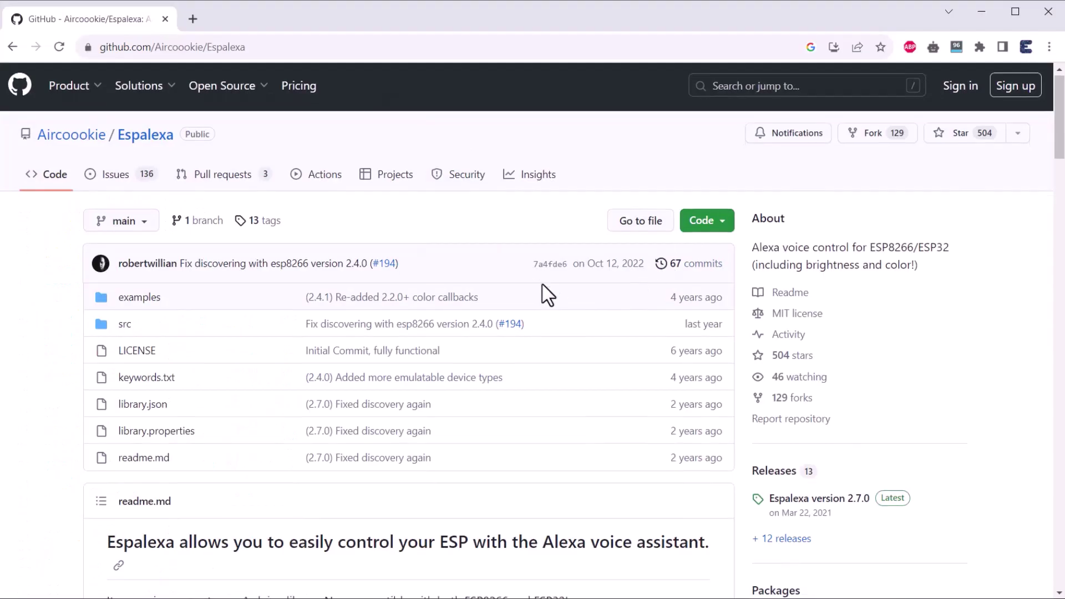
{"action": "scroll", "coordinate": [547, 294], "scroll_direction": "down", "scroll_amount": 10}
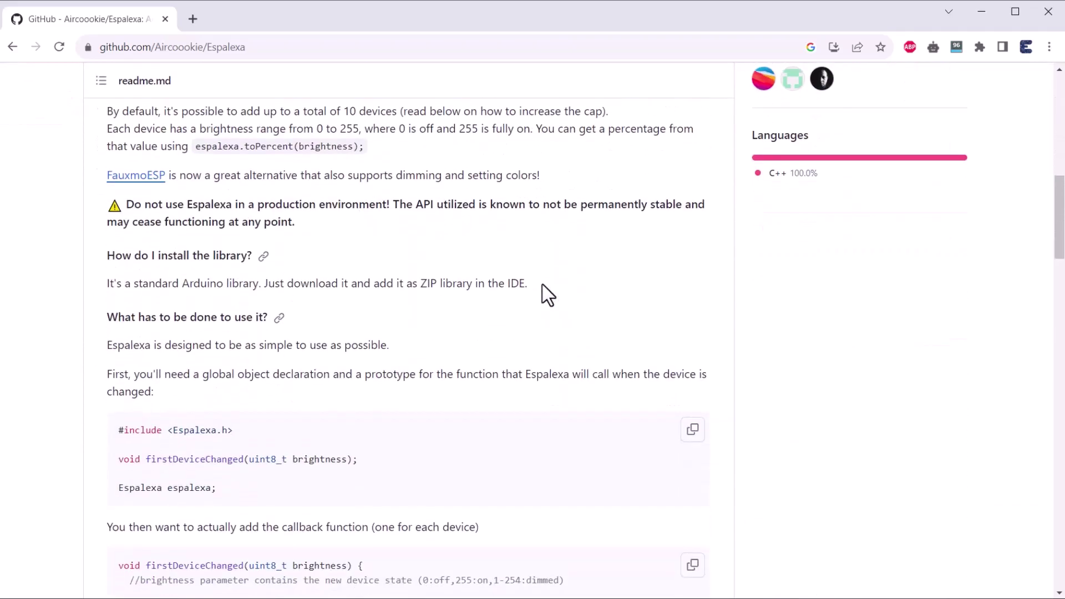
{"action": "scroll", "coordinate": [546, 294], "scroll_direction": "down", "scroll_amount": 10}
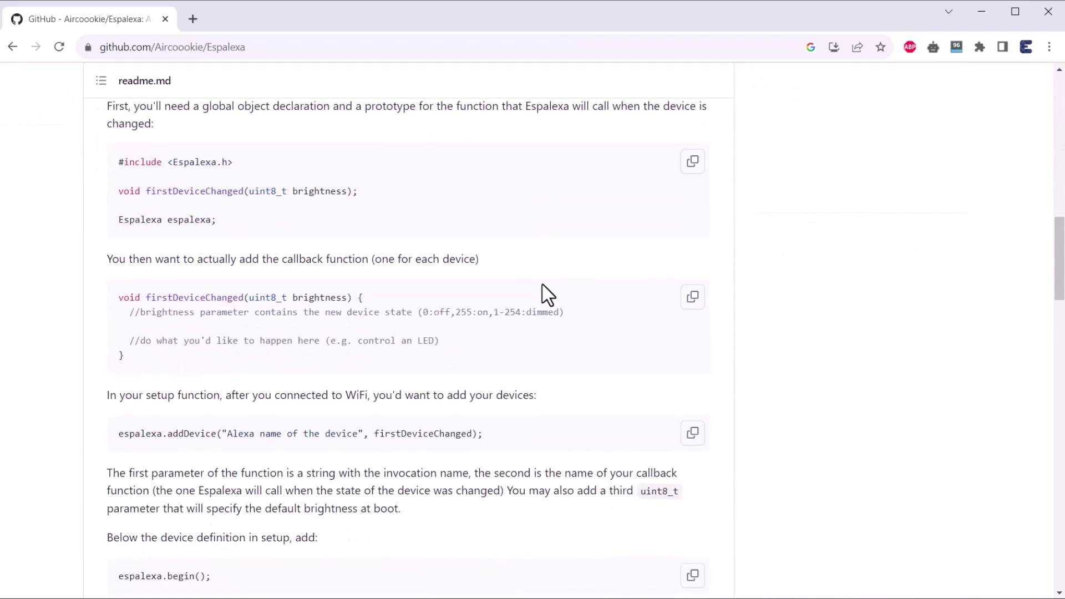
{"action": "scroll", "coordinate": [547, 294], "scroll_direction": "down", "scroll_amount": 8}
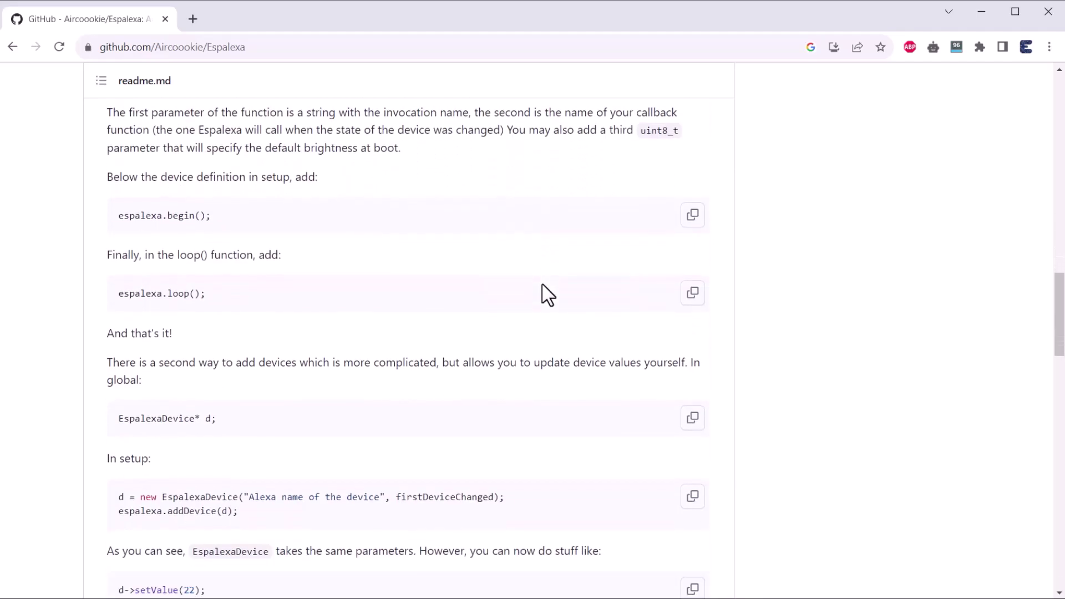
{"action": "scroll", "coordinate": [547, 294], "scroll_direction": "down", "scroll_amount": 10}
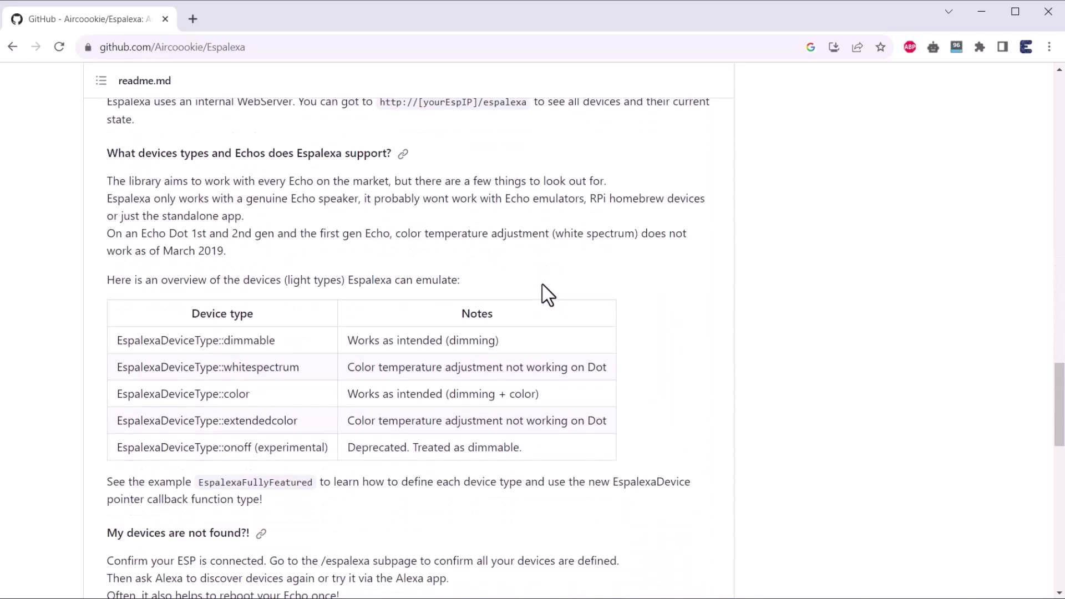
{"action": "scroll", "coordinate": [546, 294], "scroll_direction": "down", "scroll_amount": 3}
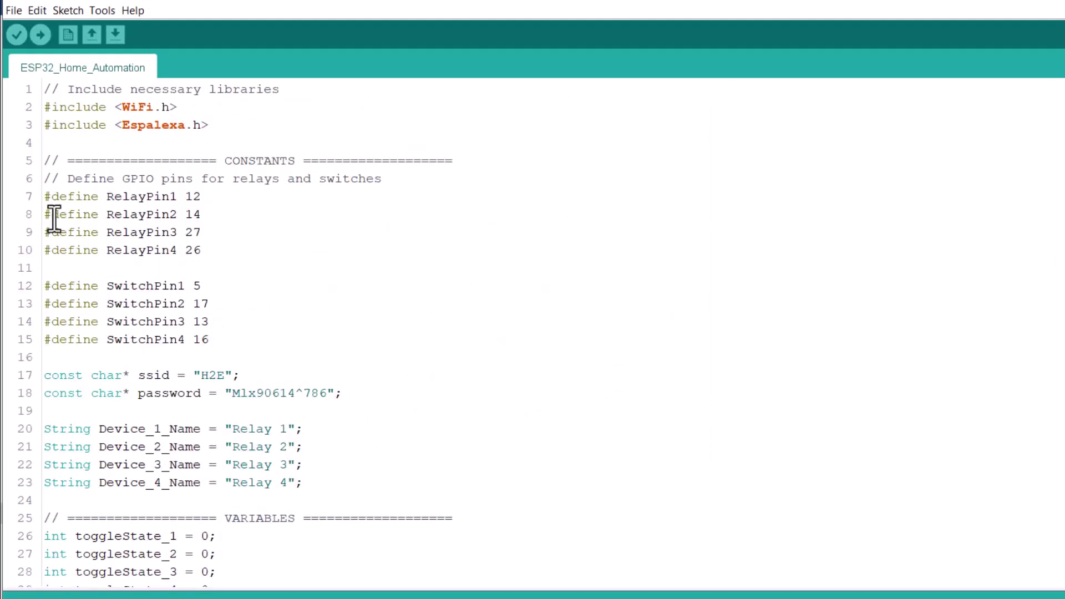
{"action": "mouse_move", "coordinate": [44, 178]}
{"action": "left_mouse_down"}
{"action": "mouse_move", "coordinate": [119, 341]}
{"action": "mouse_move", "coordinate": [138, 437]}
{"action": "mouse_move", "coordinate": [176, 494]}
{"action": "left_mouse_up"}
{"action": "left_click_drag", "start_coordinate": [282, 502], "coordinate": [320, 348]}
{"action": "scroll", "coordinate": [310, 327], "scroll_direction": "down", "scroll_amount": 1}
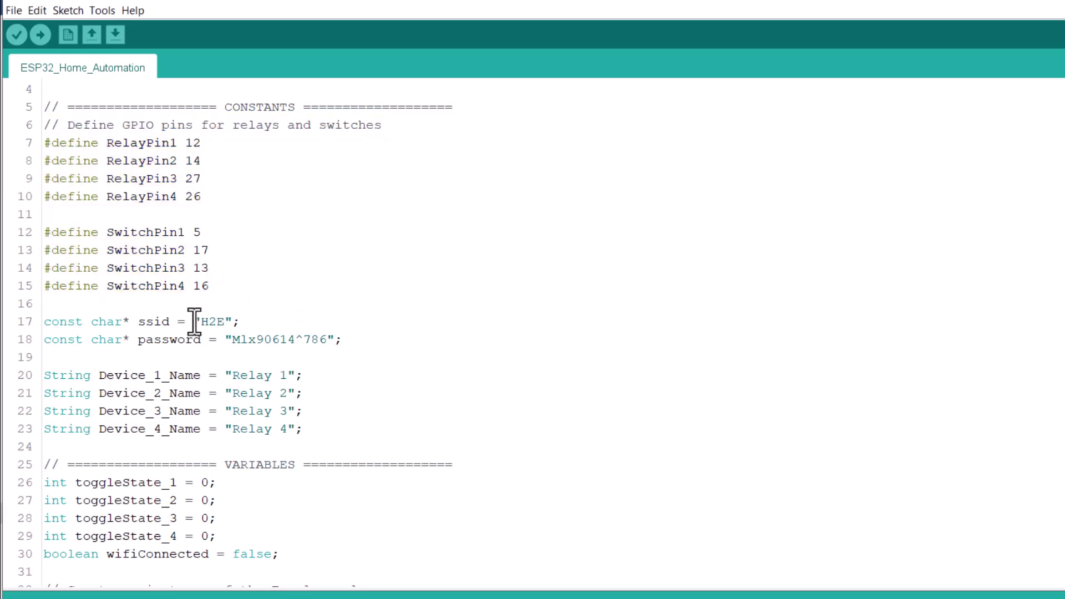
{"action": "left_click_drag", "start_coordinate": [195, 322], "coordinate": [384, 337]}
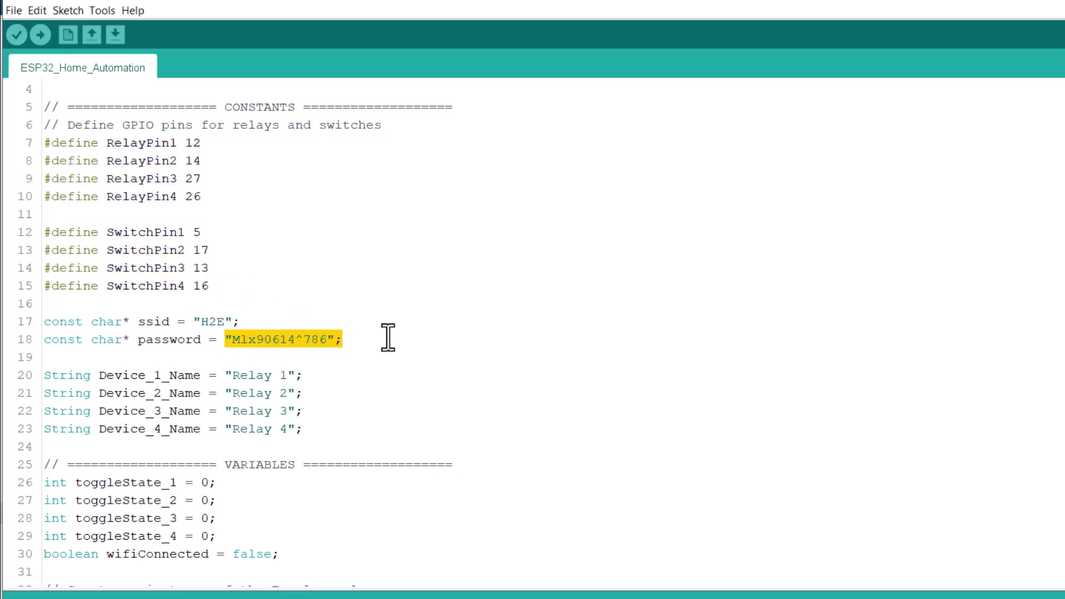
{"action": "scroll", "coordinate": [427, 278], "scroll_direction": "down", "scroll_amount": 2}
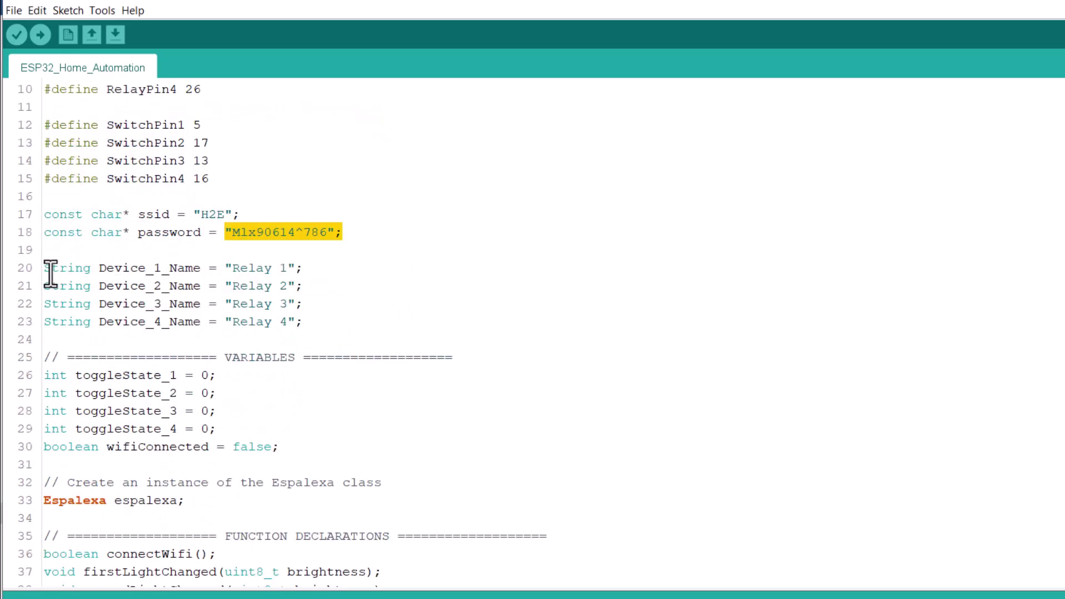
{"action": "left_click_drag", "start_coordinate": [44, 272], "coordinate": [340, 336]}
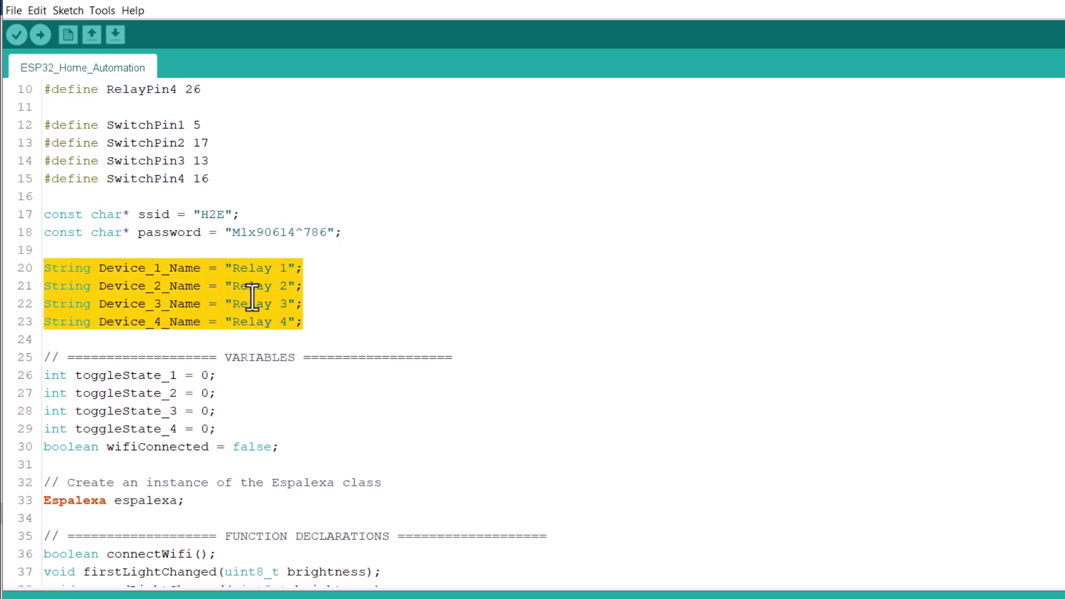
{"action": "left_click", "coordinate": [230, 275]}
{"action": "left_click_drag", "start_coordinate": [232, 270], "coordinate": [297, 287]}
{"action": "left_click_drag", "start_coordinate": [232, 304], "coordinate": [304, 304]}
{"action": "left_click_drag", "start_coordinate": [226, 322], "coordinate": [304, 322]}
{"action": "scroll", "coordinate": [345, 295], "scroll_direction": "down", "scroll_amount": 2}
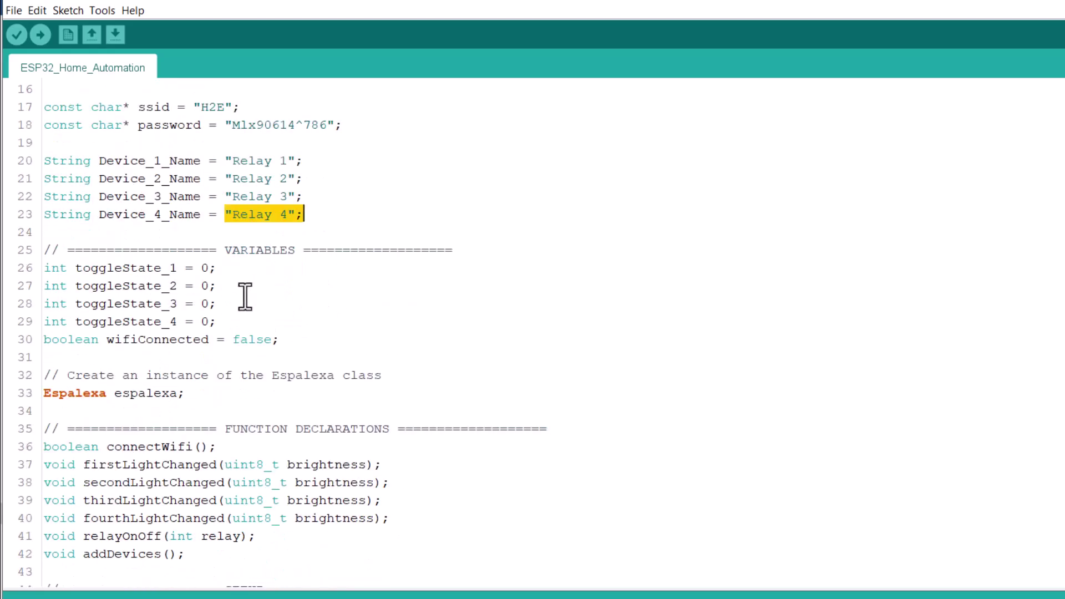
{"action": "scroll", "coordinate": [243, 294], "scroll_direction": "down", "scroll_amount": 2}
{"action": "scroll", "coordinate": [244, 297], "scroll_direction": "down", "scroll_amount": 2}
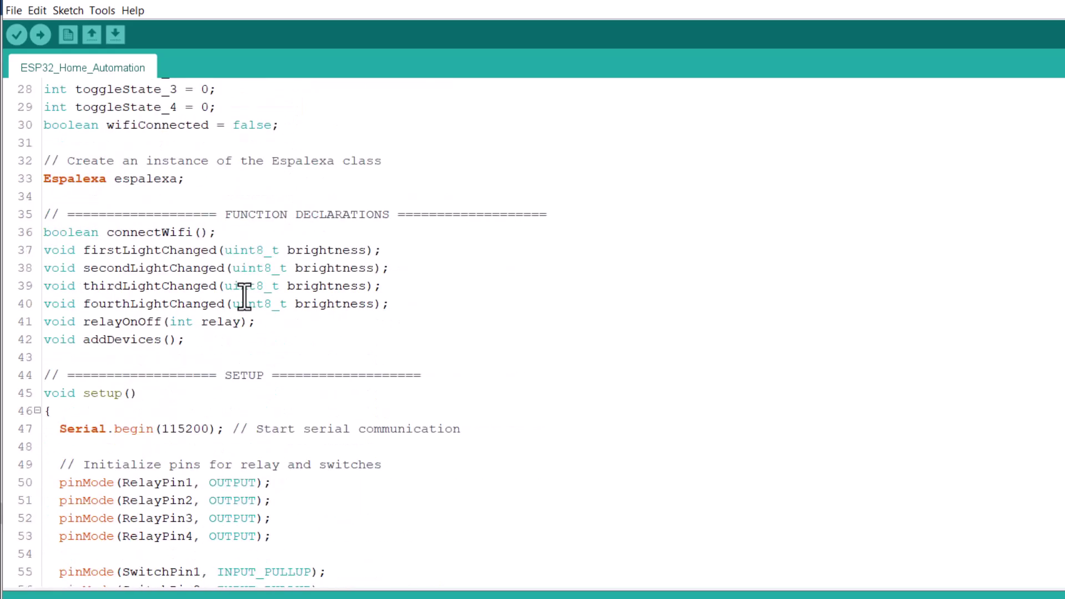
{"action": "scroll", "coordinate": [213, 286], "scroll_direction": "down", "scroll_amount": 2}
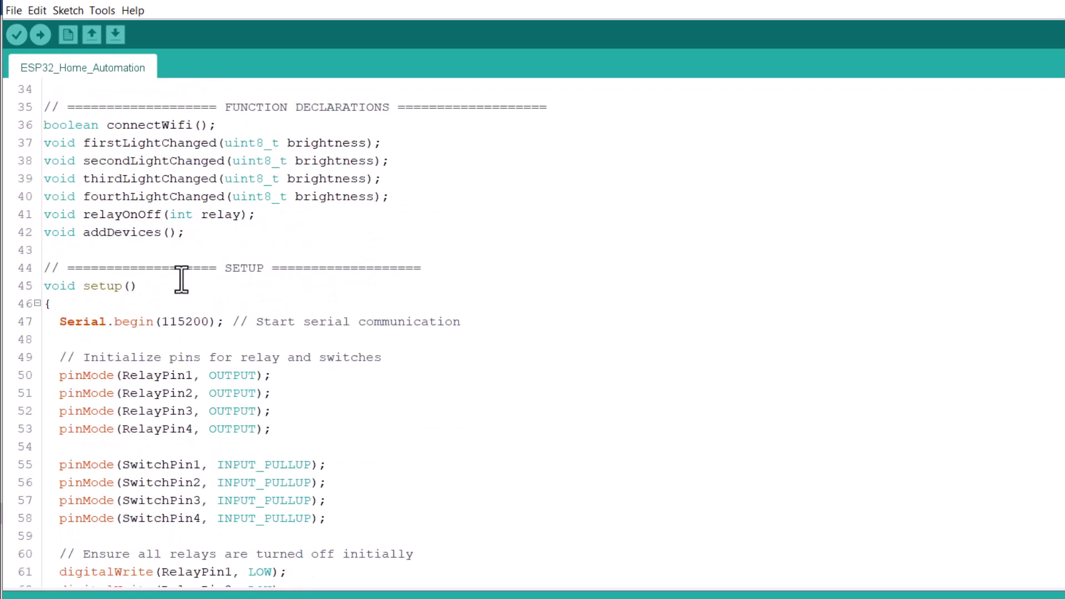
{"action": "scroll", "coordinate": [181, 279], "scroll_direction": "down", "scroll_amount": 4}
{"action": "scroll", "coordinate": [181, 280], "scroll_direction": "down", "scroll_amount": 20}
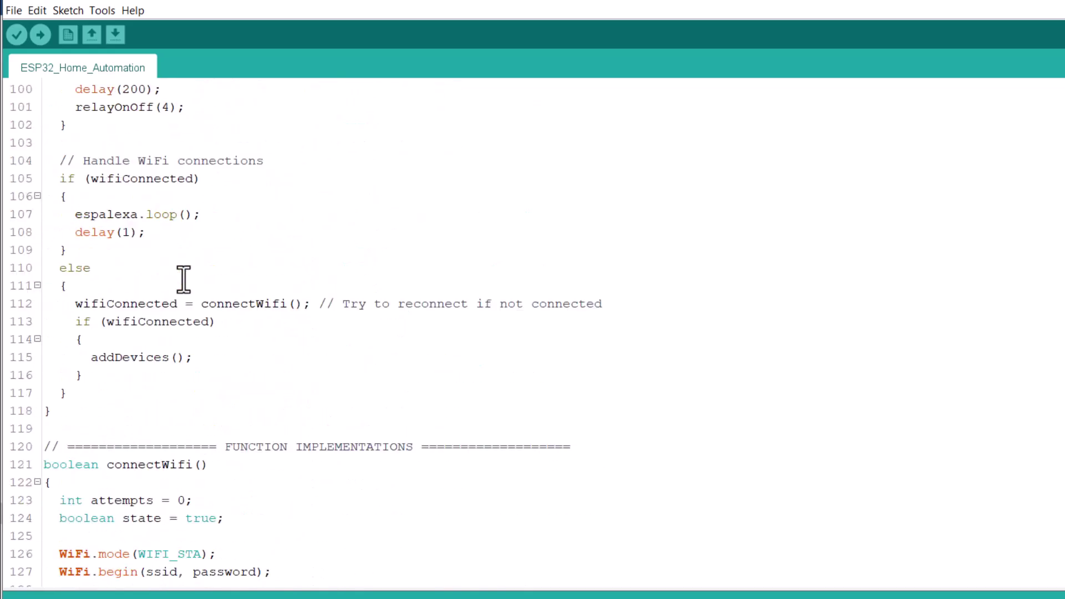
{"action": "scroll", "coordinate": [185, 278], "scroll_direction": "down", "scroll_amount": 17}
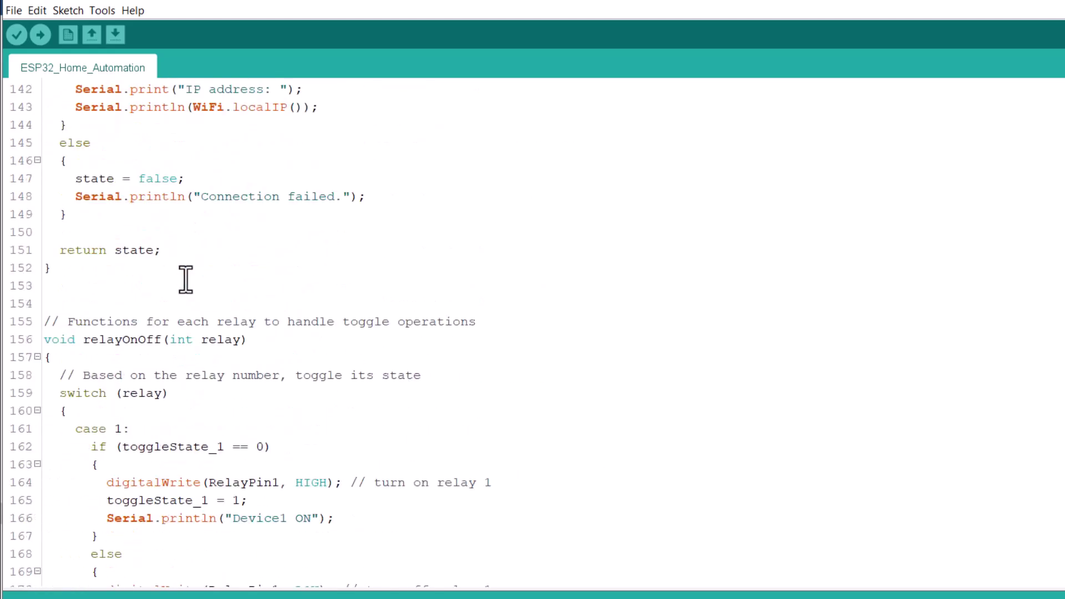
{"action": "scroll", "coordinate": [186, 279], "scroll_direction": "down", "scroll_amount": 20}
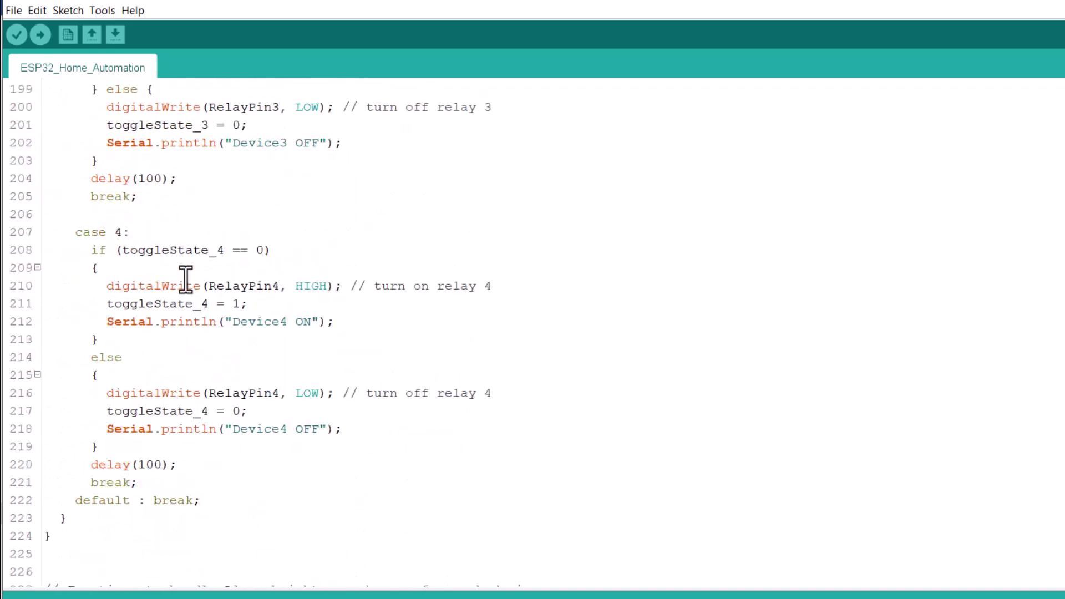
{"action": "scroll", "coordinate": [186, 280], "scroll_direction": "down", "scroll_amount": 6}
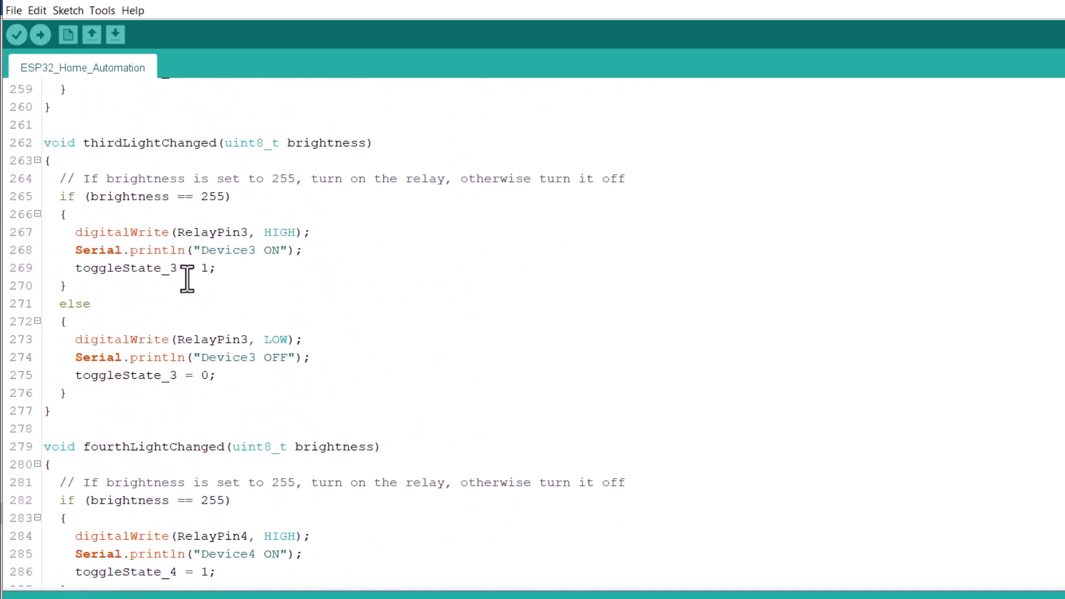
{"action": "scroll", "coordinate": [187, 280], "scroll_direction": "down", "scroll_amount": 7}
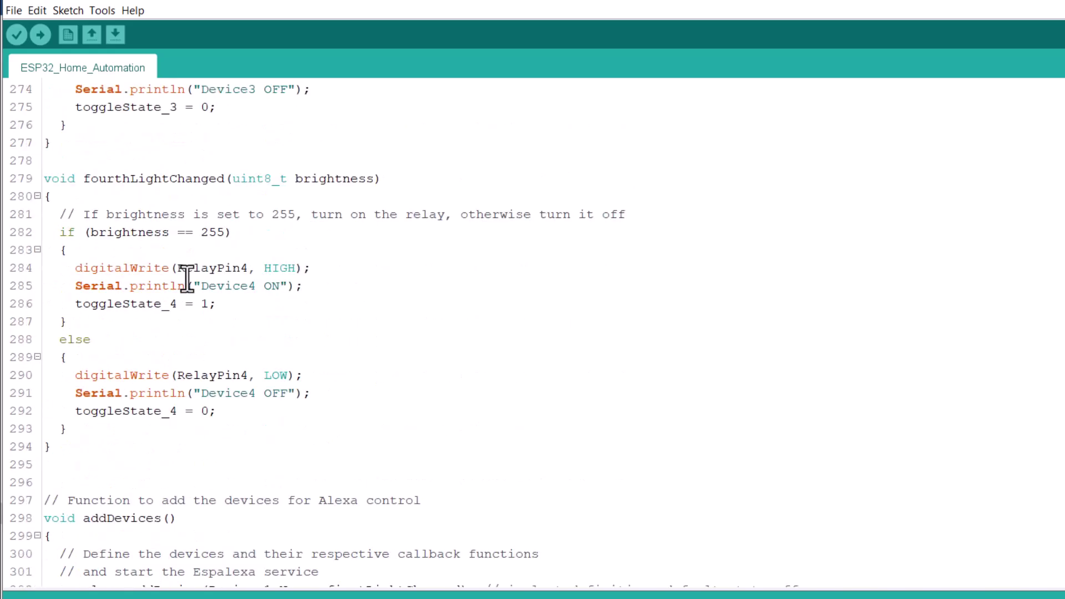
{"action": "scroll", "coordinate": [187, 279], "scroll_direction": "up", "scroll_amount": 13}
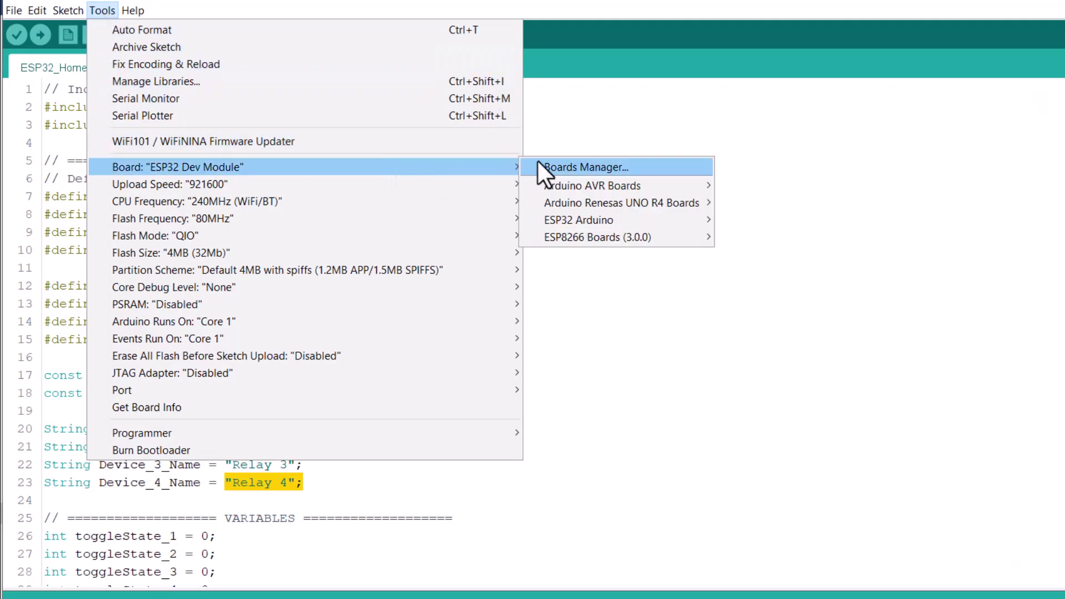
Select the COM port the ESP32 Dev Module is connected to.
{"action": "mouse_move", "coordinate": [657, 225]}
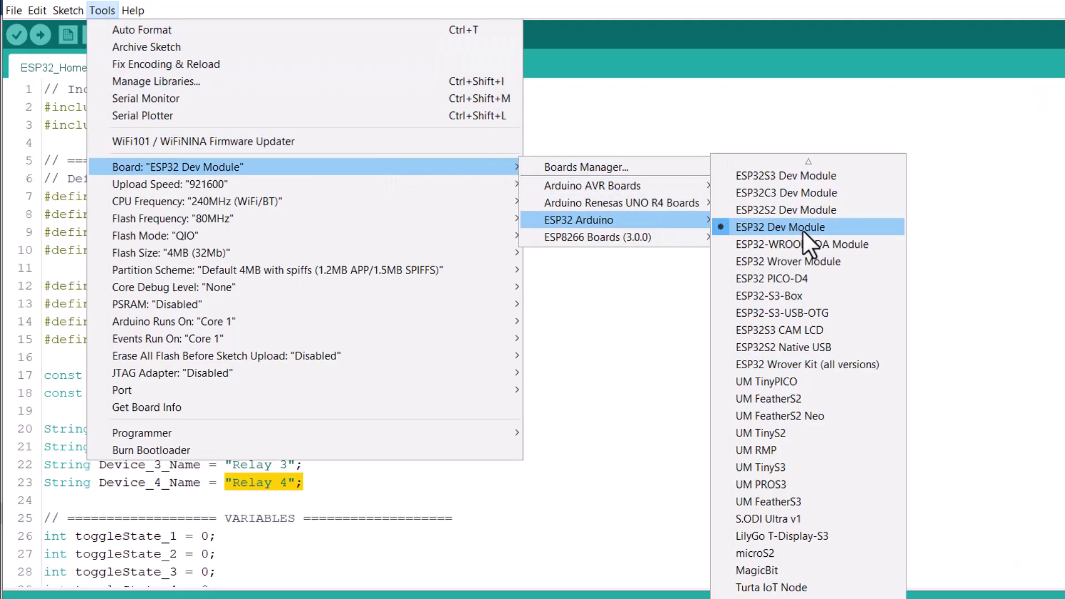
{"action": "mouse_move", "coordinate": [513, 390]}
{"action": "left_click", "coordinate": [574, 407]}
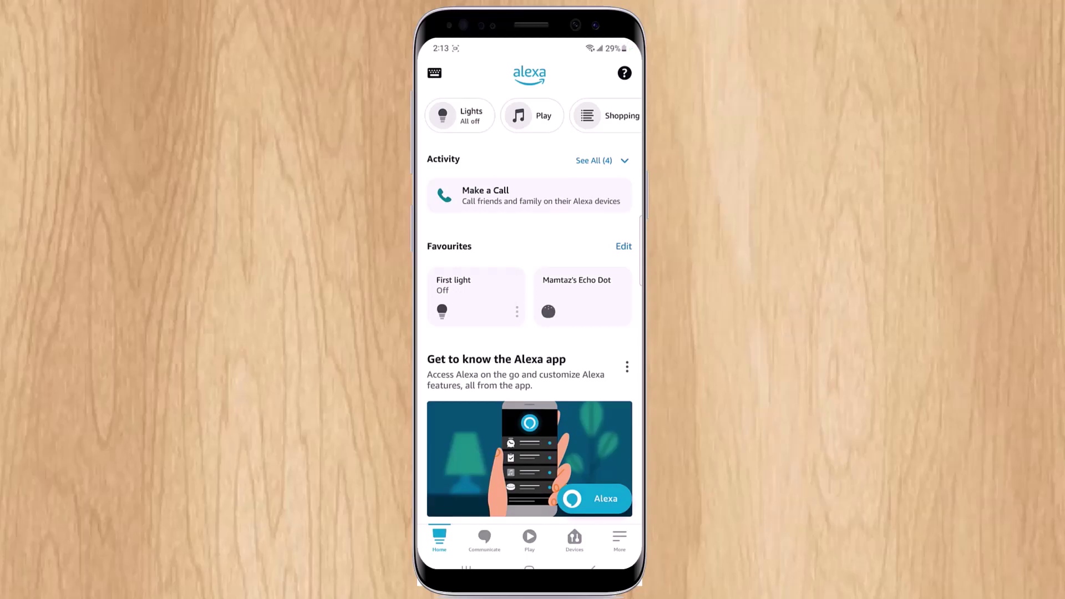
Add a Wi-Fi light device and discover devices, finding Relay 1 to Relay 4.
{"action": "left_click", "coordinate": [575, 538]}
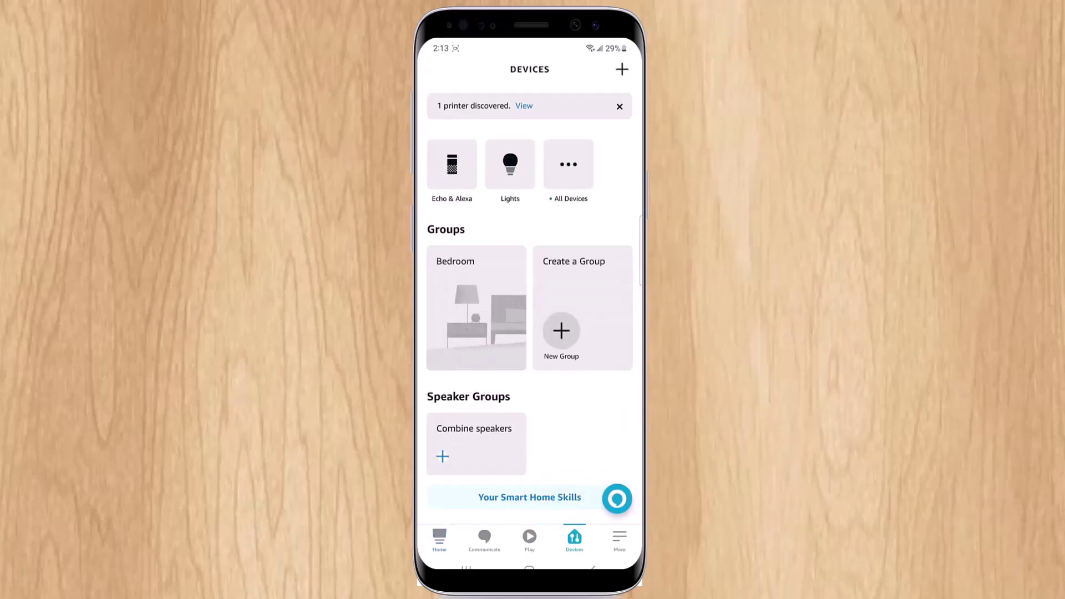
{"action": "left_click", "coordinate": [622, 69]}
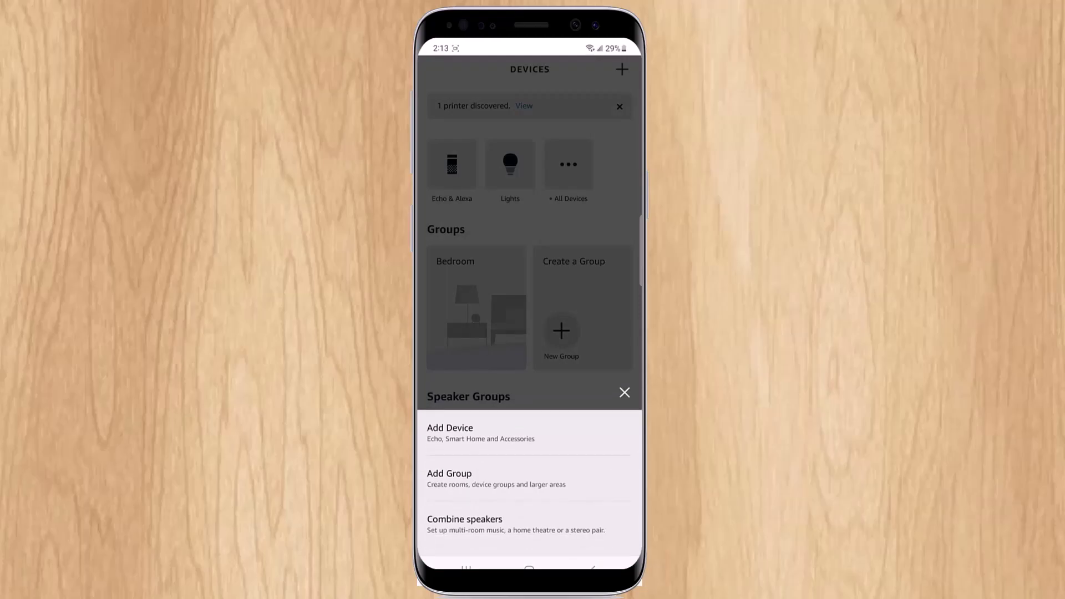
{"action": "left_click", "coordinate": [450, 428]}
{"action": "left_click", "coordinate": [468, 329]}
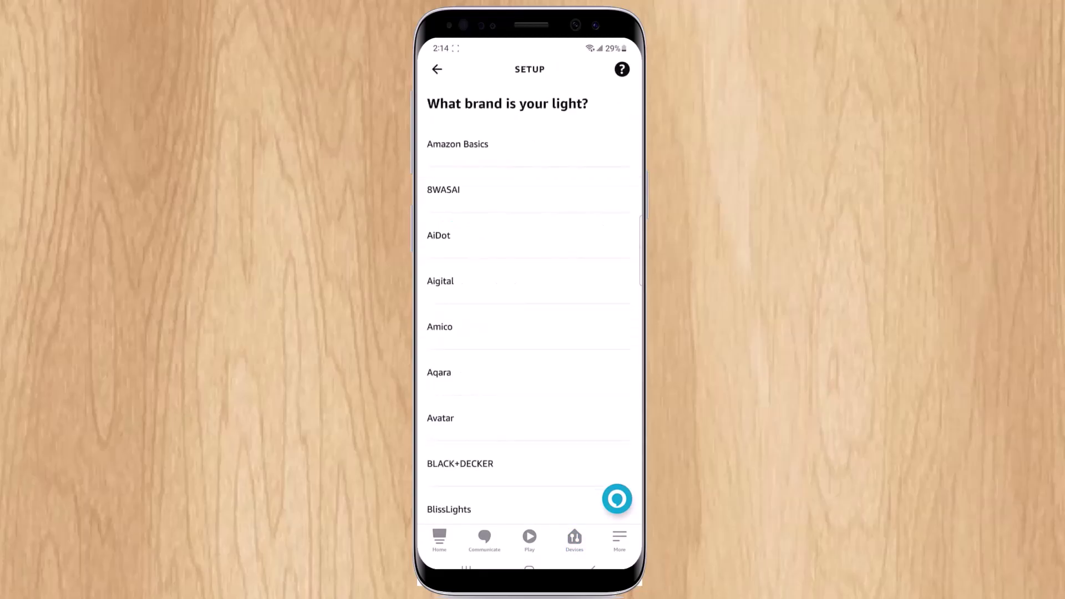
{"action": "scroll", "coordinate": [530, 418], "scroll_direction": "down", "scroll_amount": 20}
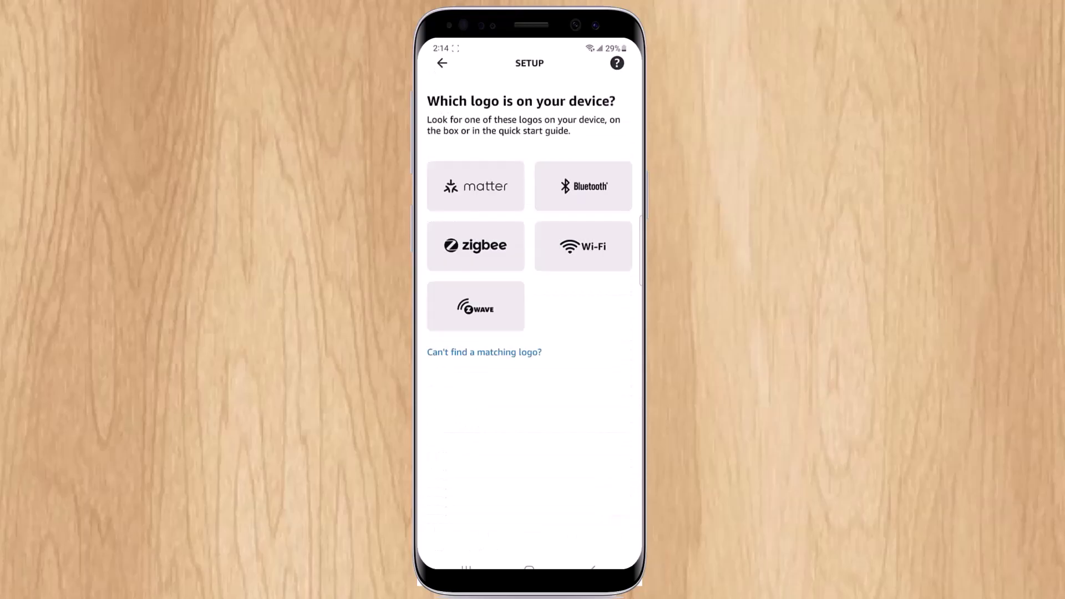
{"action": "left_click", "coordinate": [583, 247]}
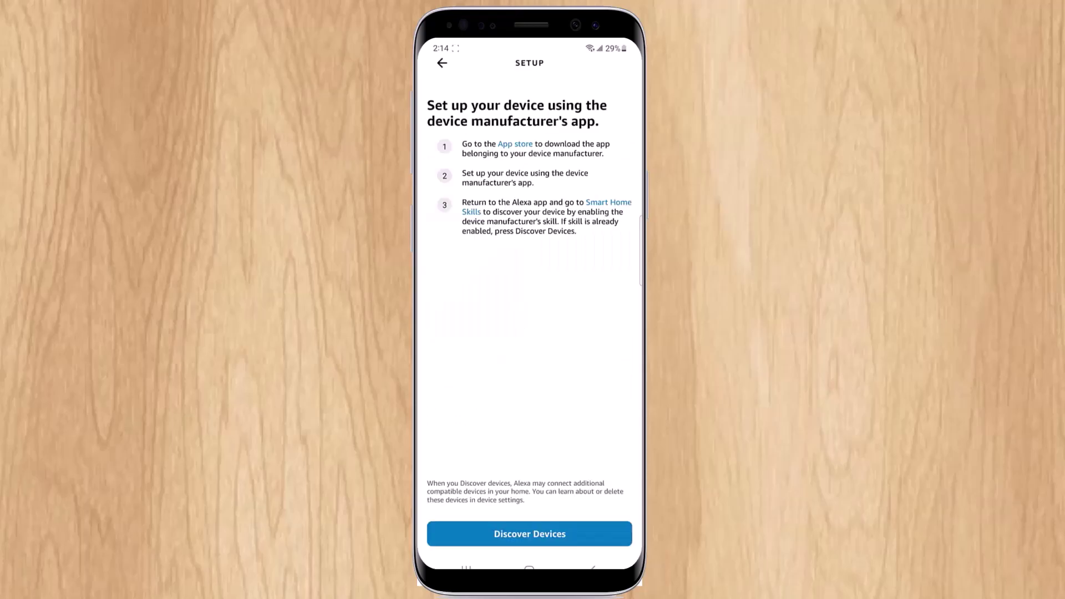
{"action": "left_click", "coordinate": [530, 561]}
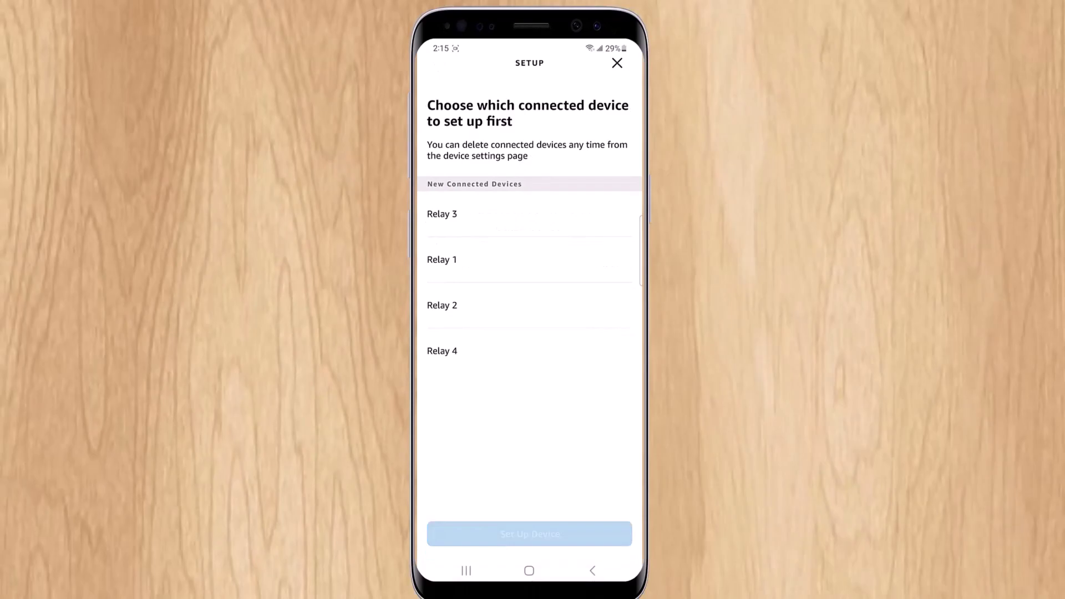
Choose Relay 4 as the first discovered device to set up.
{"action": "left_click", "coordinate": [442, 350]}
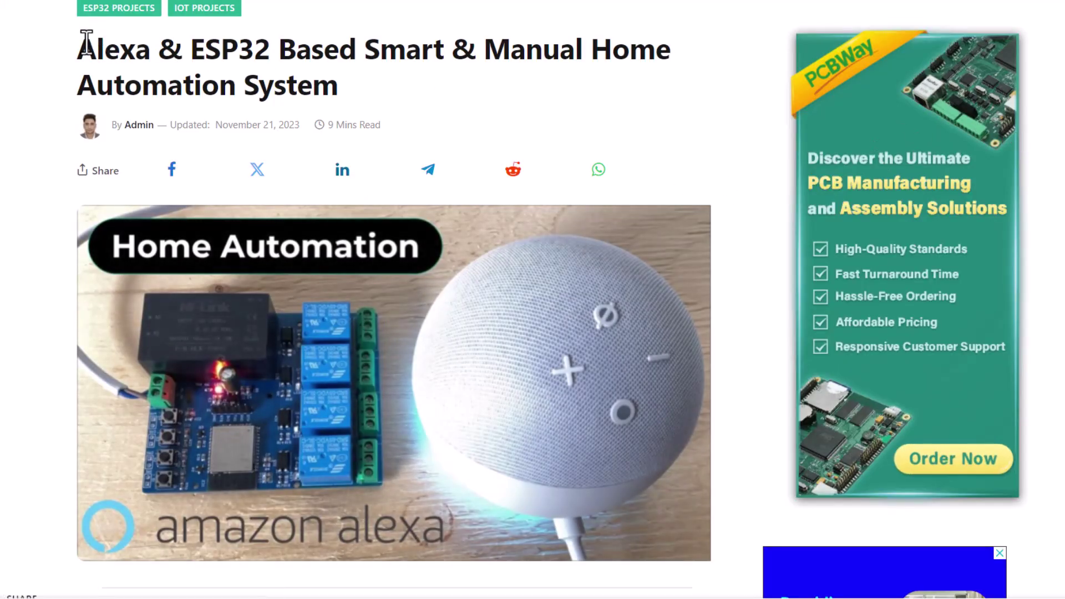
Select the article title and scroll down to the Testing Smart & Manual Home Automation section.
{"action": "left_click_drag", "start_coordinate": [86, 43], "coordinate": [337, 88]}
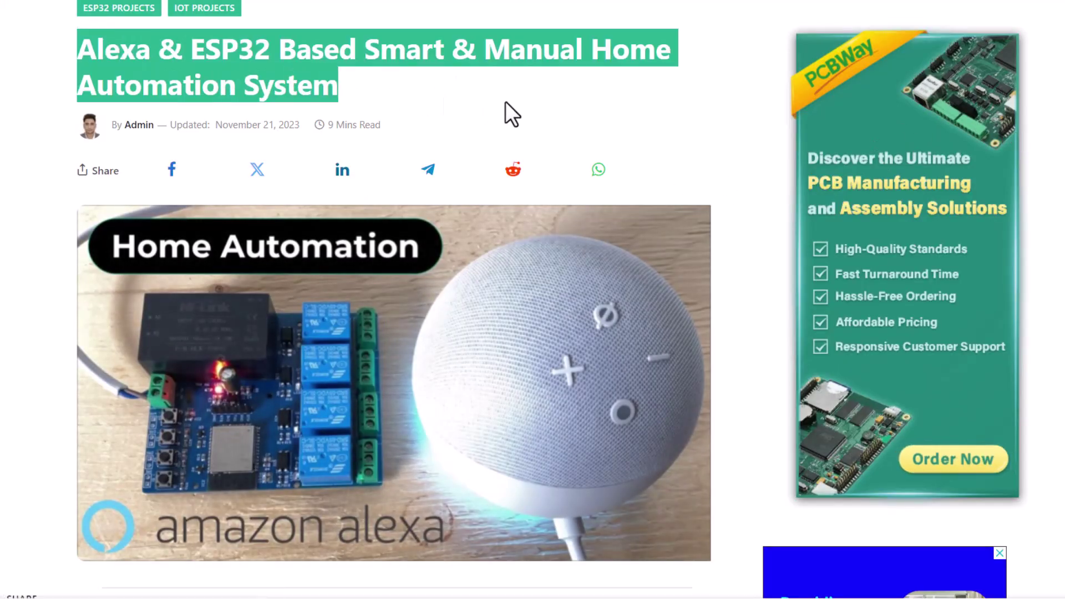
{"action": "scroll", "coordinate": [642, 130], "scroll_direction": "down", "scroll_amount": 15}
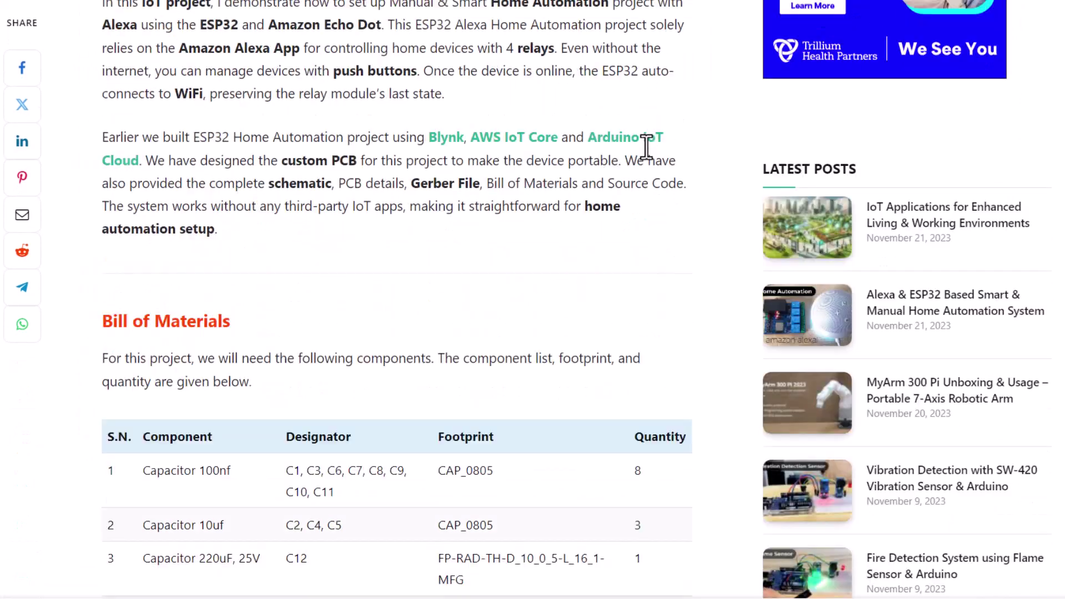
{"action": "scroll", "coordinate": [645, 147], "scroll_direction": "down", "scroll_amount": 20}
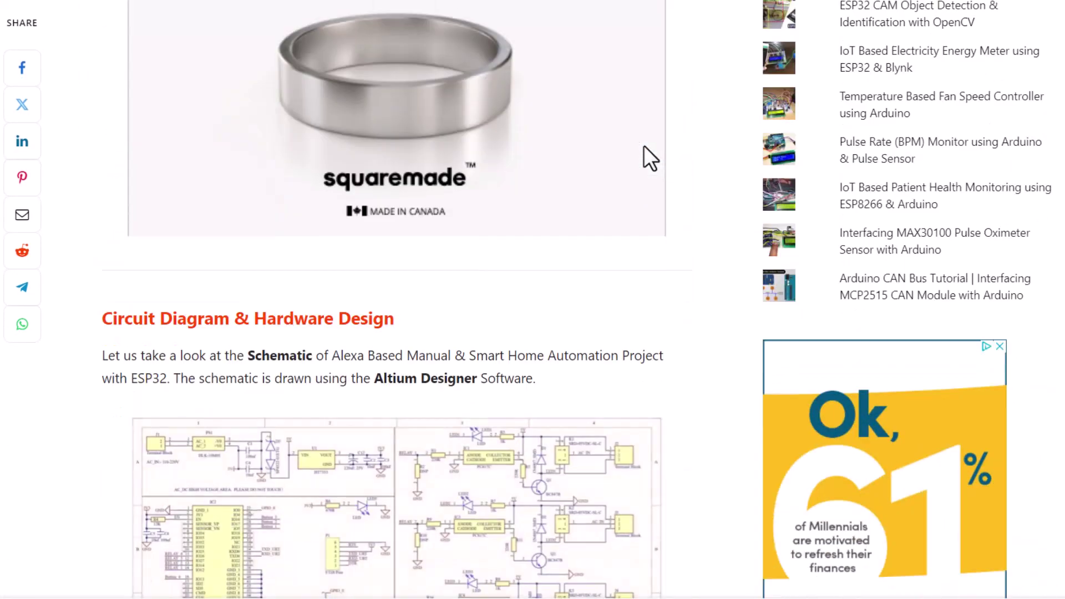
{"action": "scroll", "coordinate": [644, 147], "scroll_direction": "down", "scroll_amount": 18}
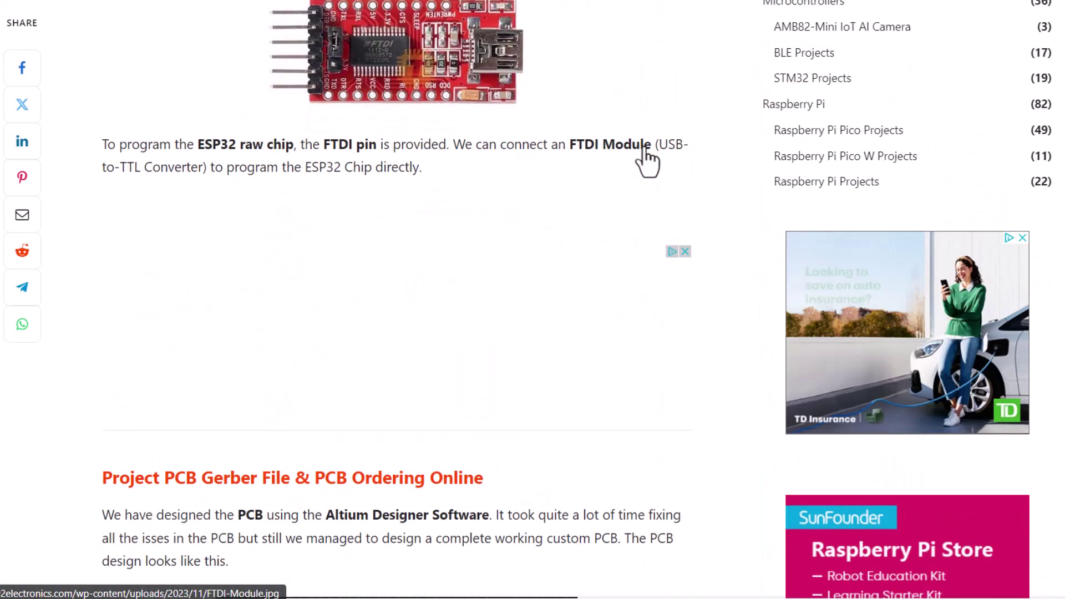
{"action": "scroll", "coordinate": [647, 147], "scroll_direction": "down", "scroll_amount": 20}
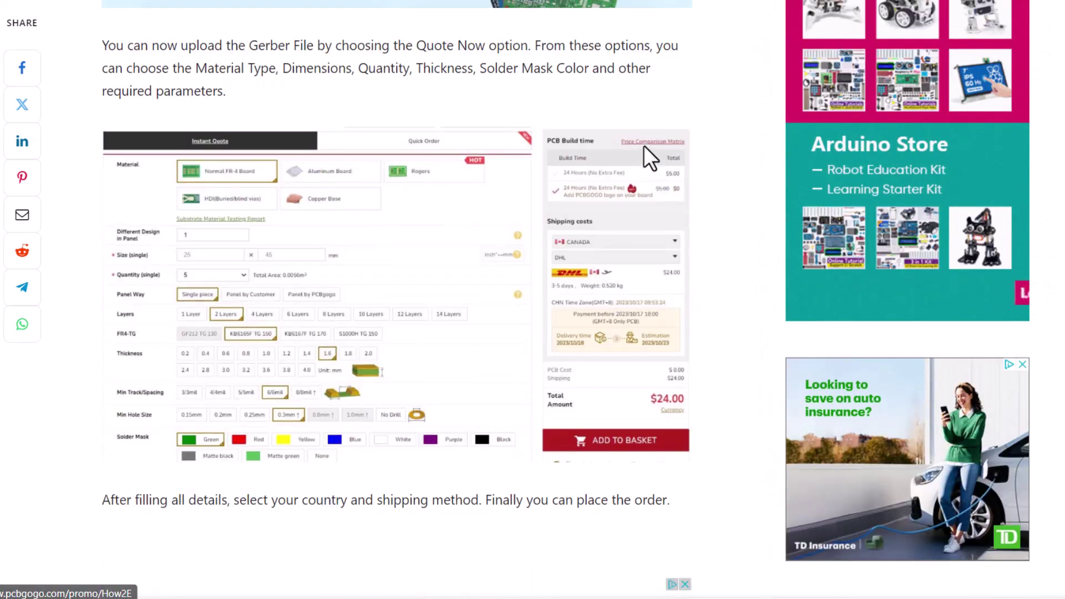
{"action": "scroll", "coordinate": [648, 161], "scroll_direction": "down", "scroll_amount": 20}
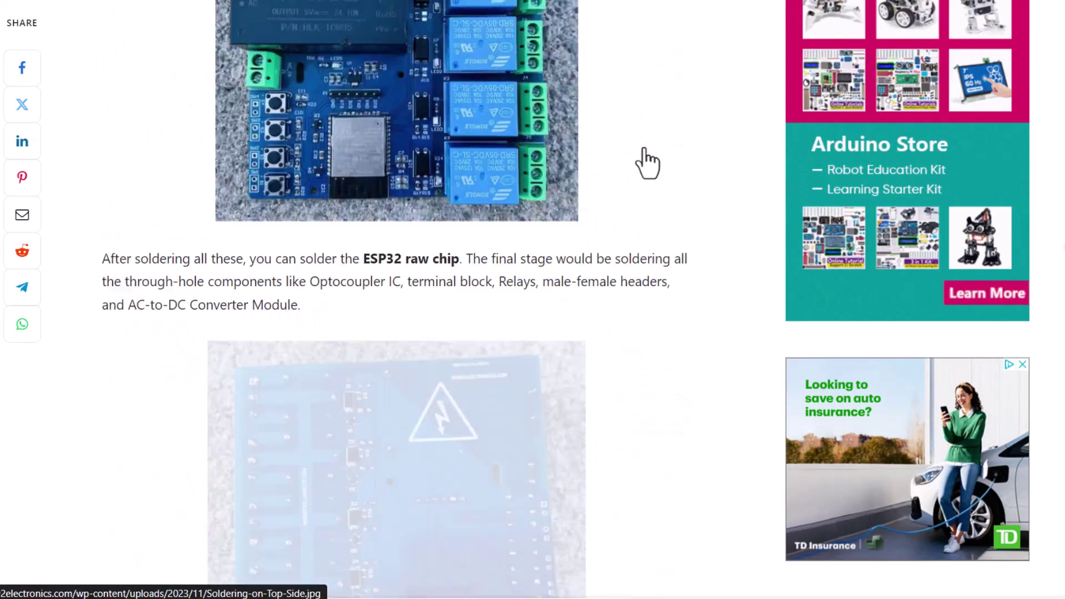
{"action": "scroll", "coordinate": [648, 162], "scroll_direction": "down", "scroll_amount": 20}
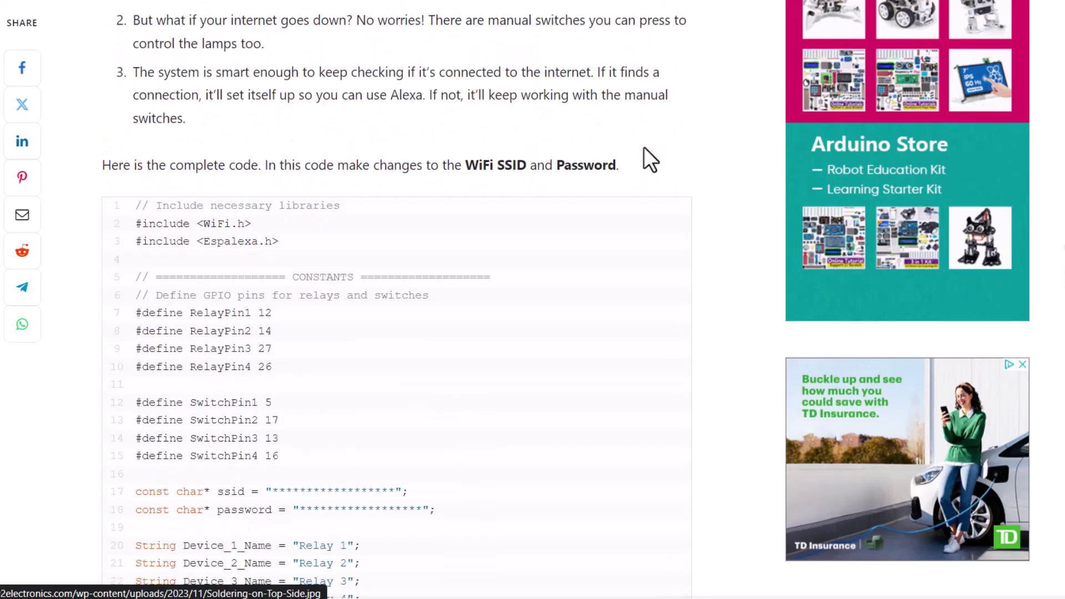
{"action": "scroll", "coordinate": [644, 147], "scroll_direction": "down", "scroll_amount": 20}
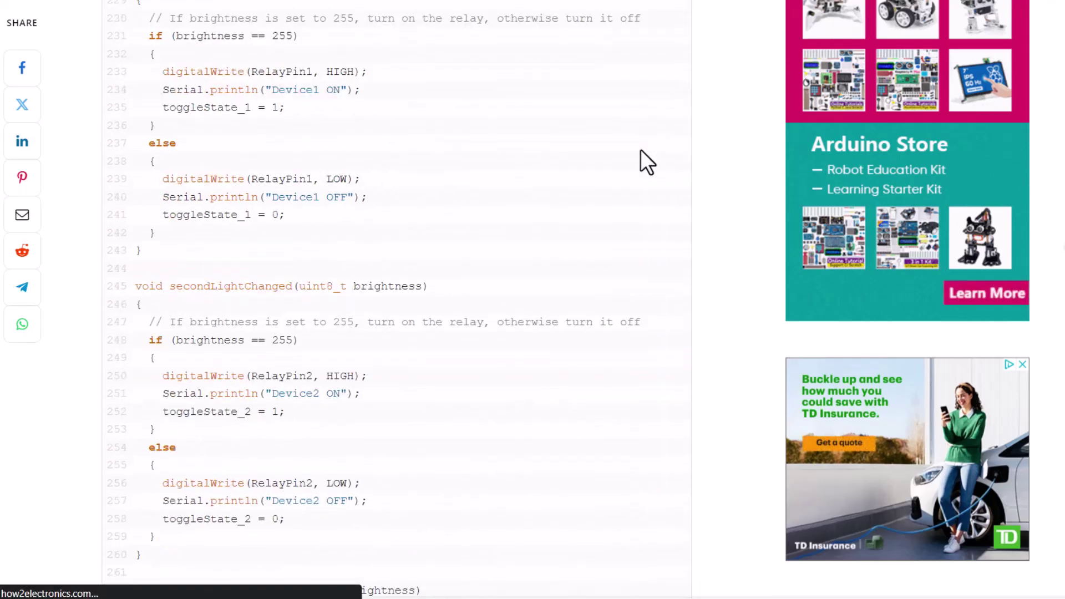
{"action": "scroll", "coordinate": [641, 150], "scroll_direction": "down", "scroll_amount": 20}
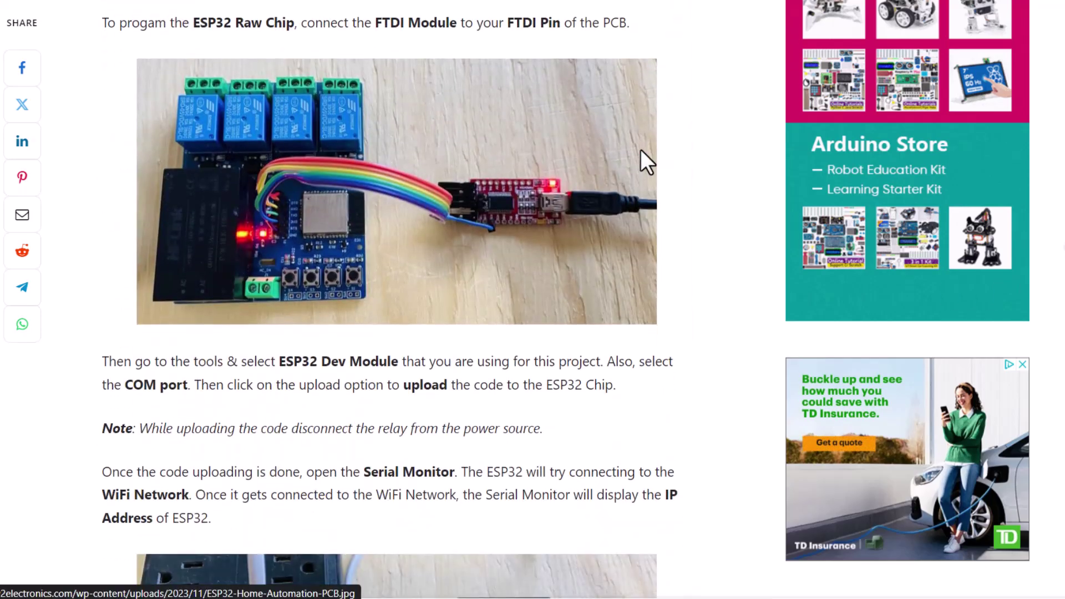
{"action": "scroll", "coordinate": [643, 155], "scroll_direction": "down", "scroll_amount": 6}
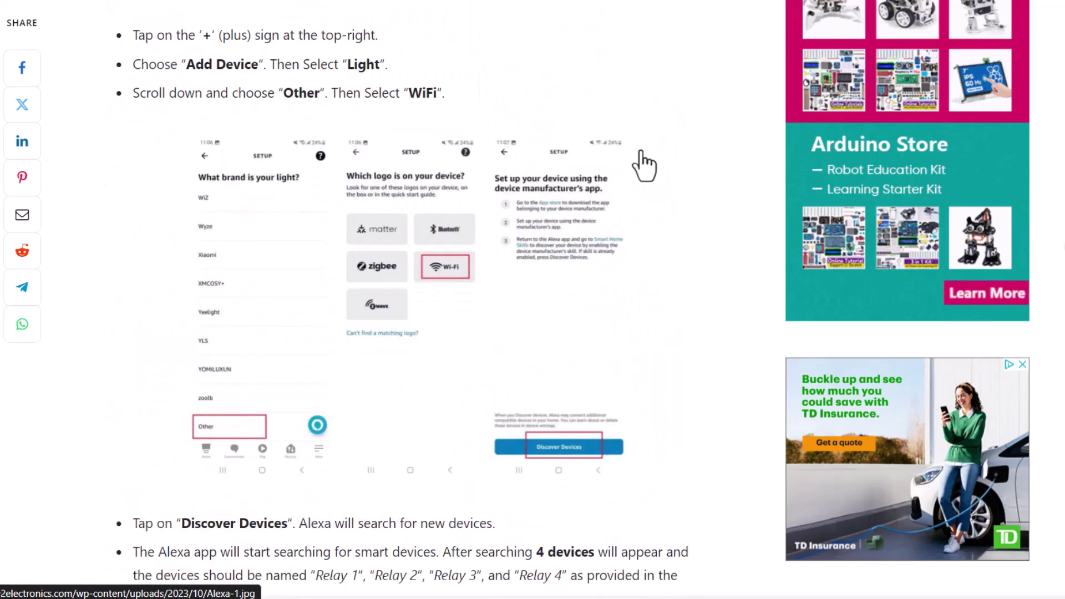
{"action": "scroll", "coordinate": [644, 161], "scroll_direction": "down", "scroll_amount": 6}
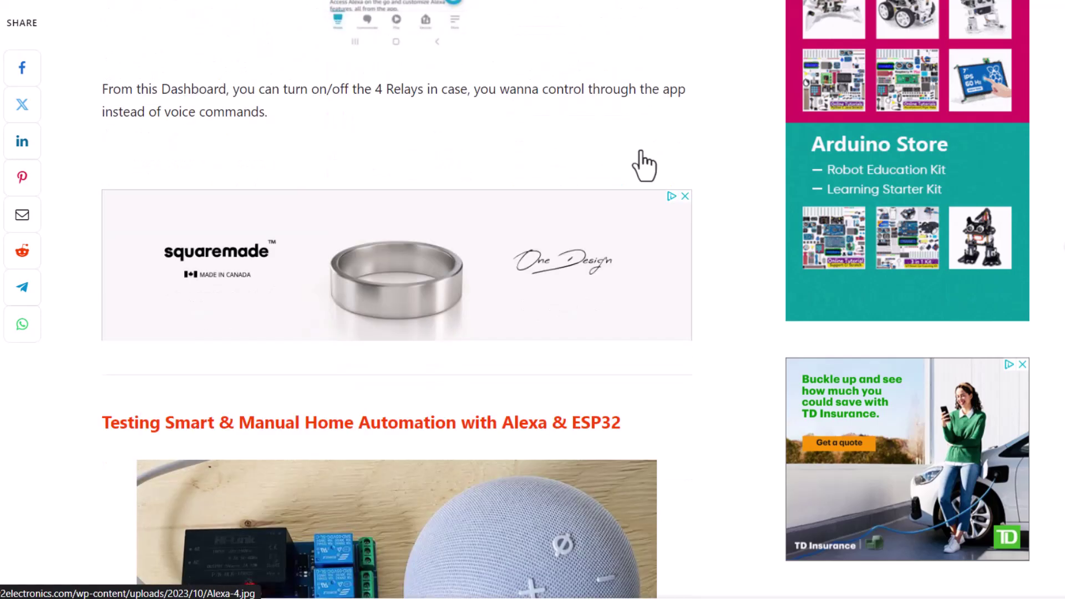